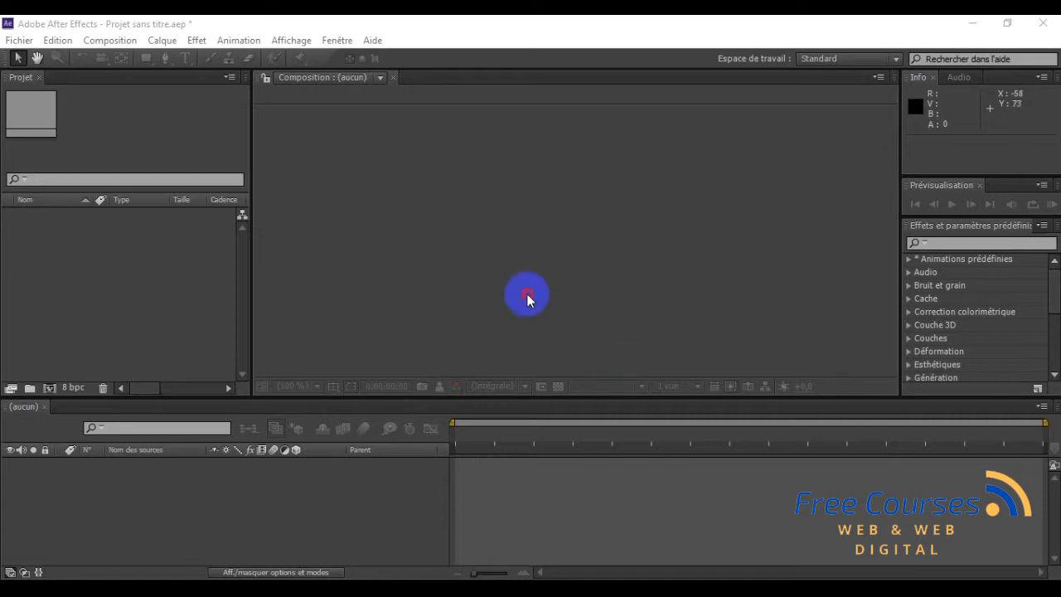
# Import Ma_video.mp4 from the Semaine 4 Mai folder into the project as footage
pyautogui.click(558, 340)
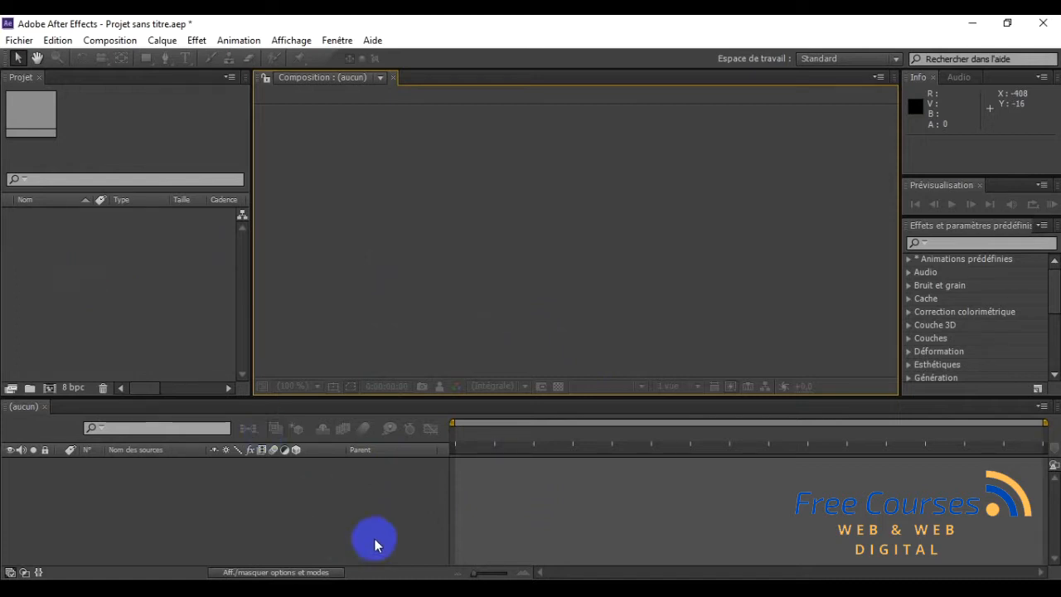
pyautogui.click(22, 41)
pyautogui.moveTo(78, 218)
pyautogui.click(390, 219)
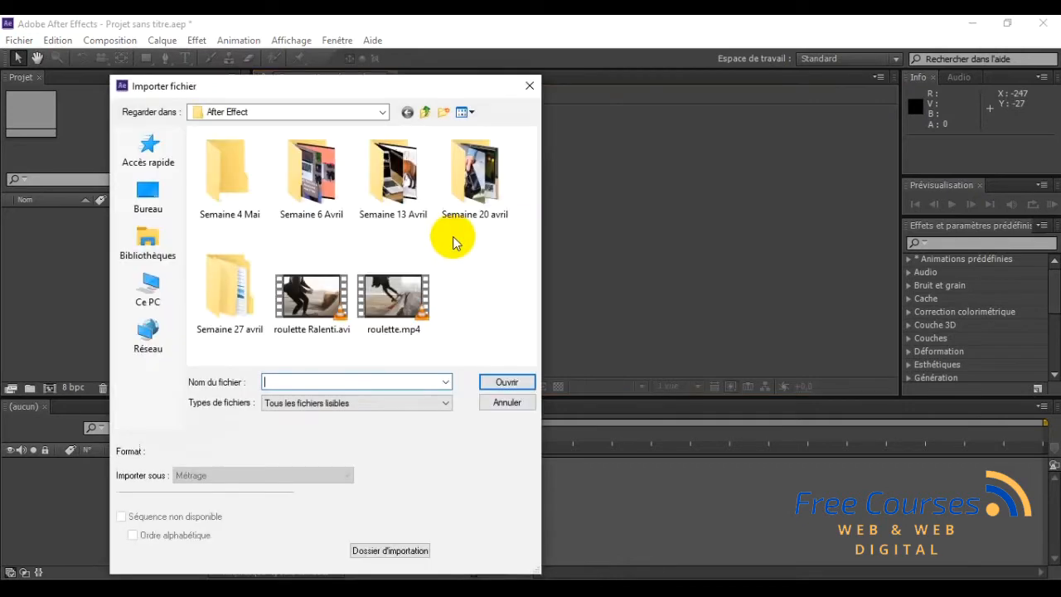
pyautogui.click(230, 299)
pyautogui.doubleClick(228, 184)
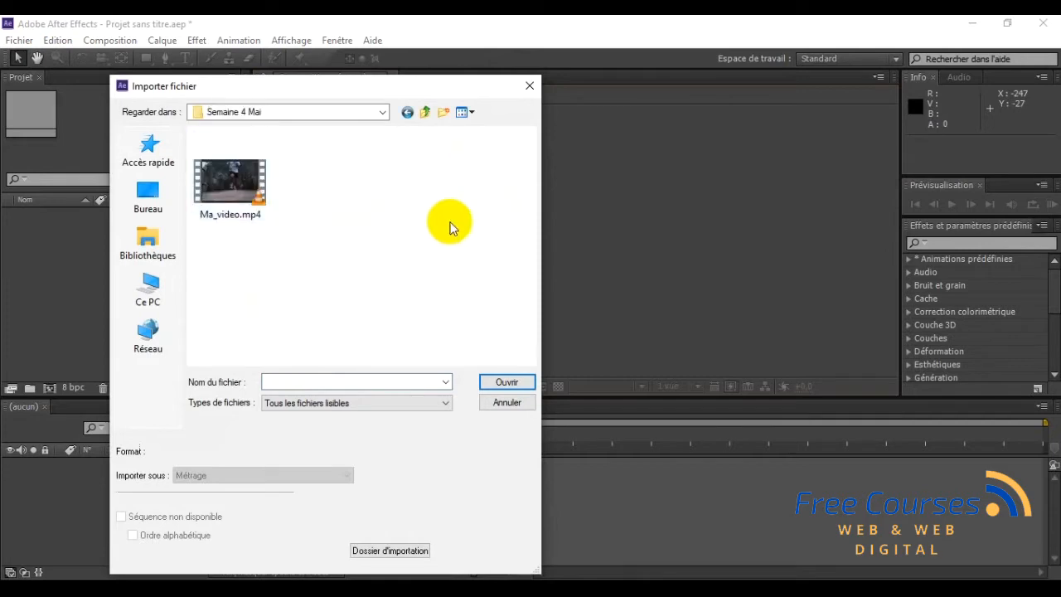
pyautogui.click(222, 223)
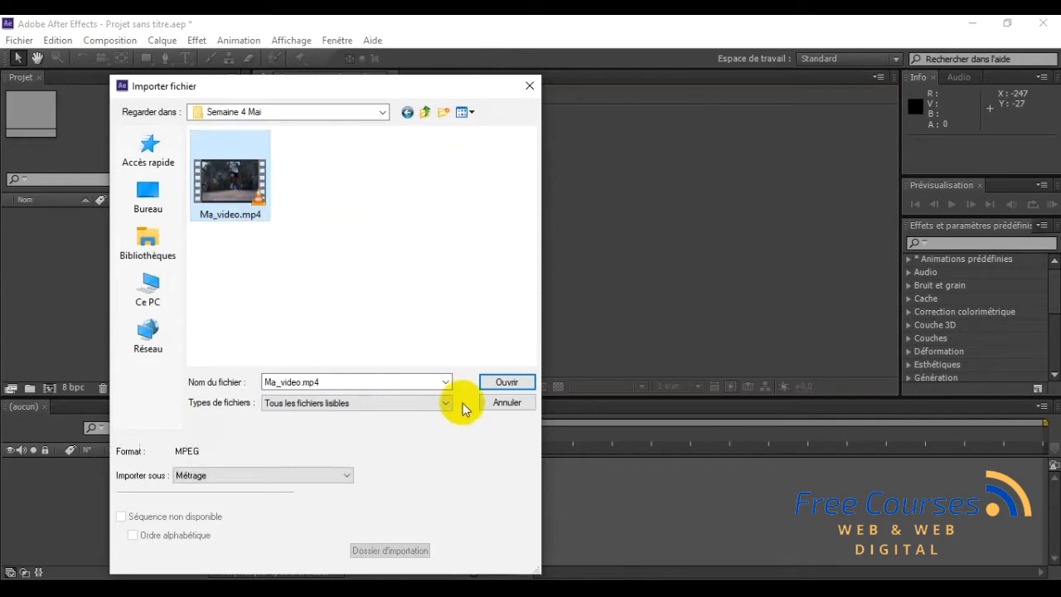
pyautogui.click(506, 381)
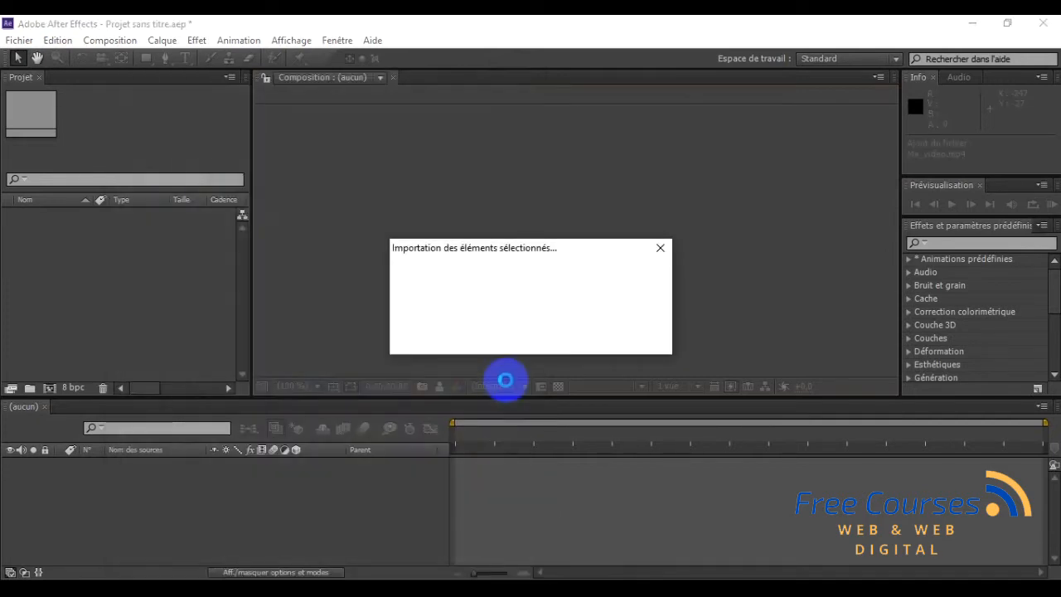
# Create a composition from the imported Ma_video.mp4 footage and preview its playback
pyautogui.click(56, 215)
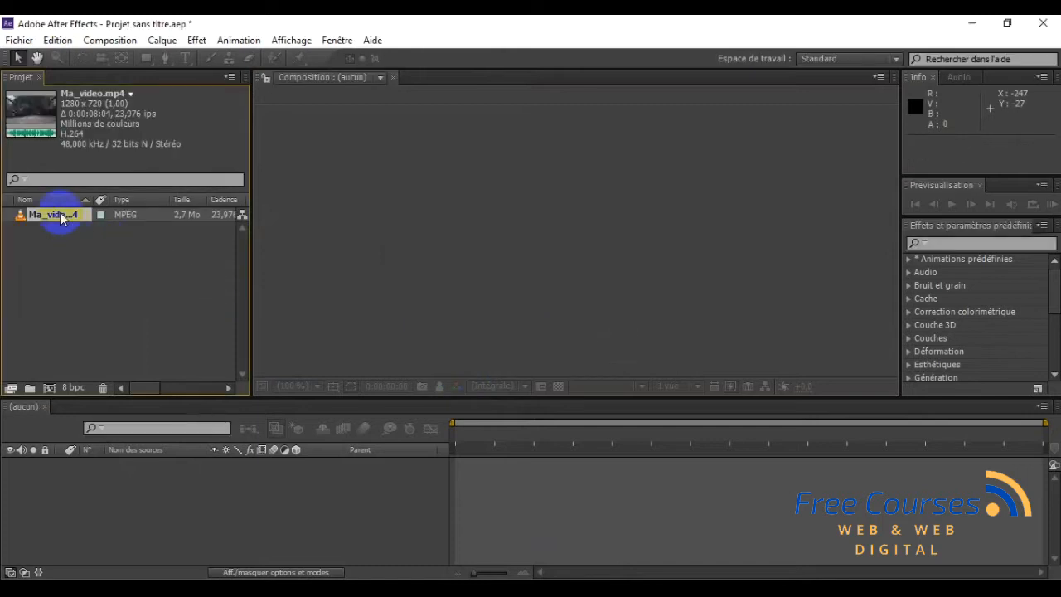
pyautogui.moveTo(58, 220); pyautogui.dragTo(50, 393)
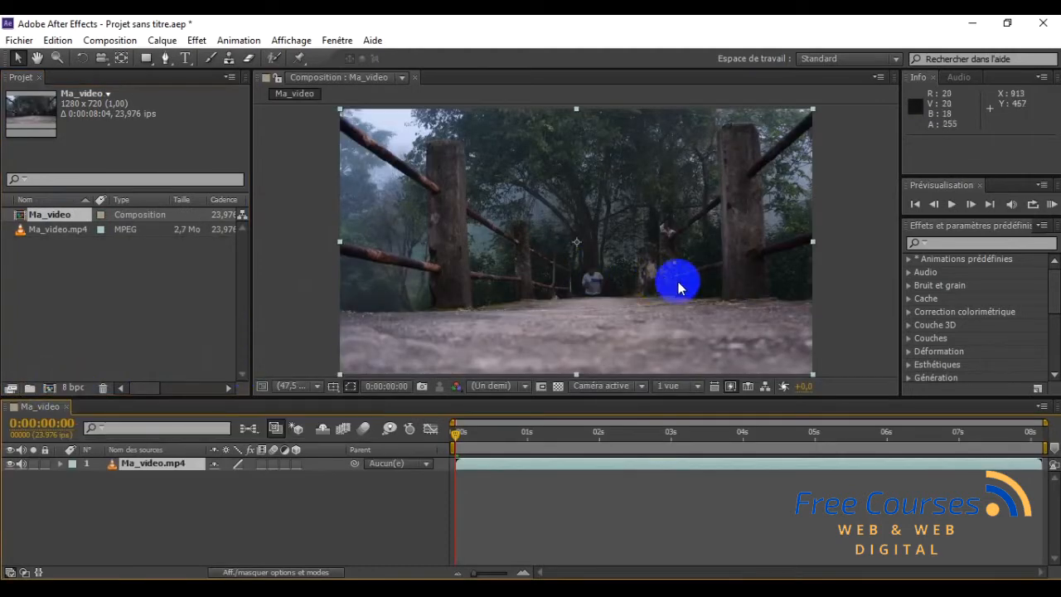
pyautogui.click(954, 205)
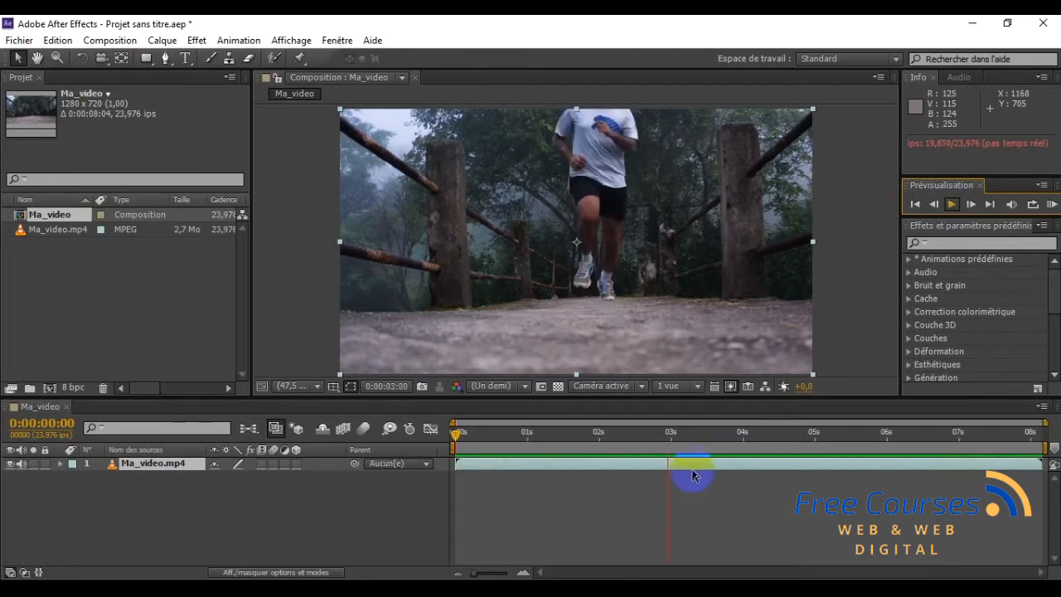
# Stop the preview, watch the original Ma_video.mp4 in VLC media player, and close the player
pyautogui.click(752, 594)
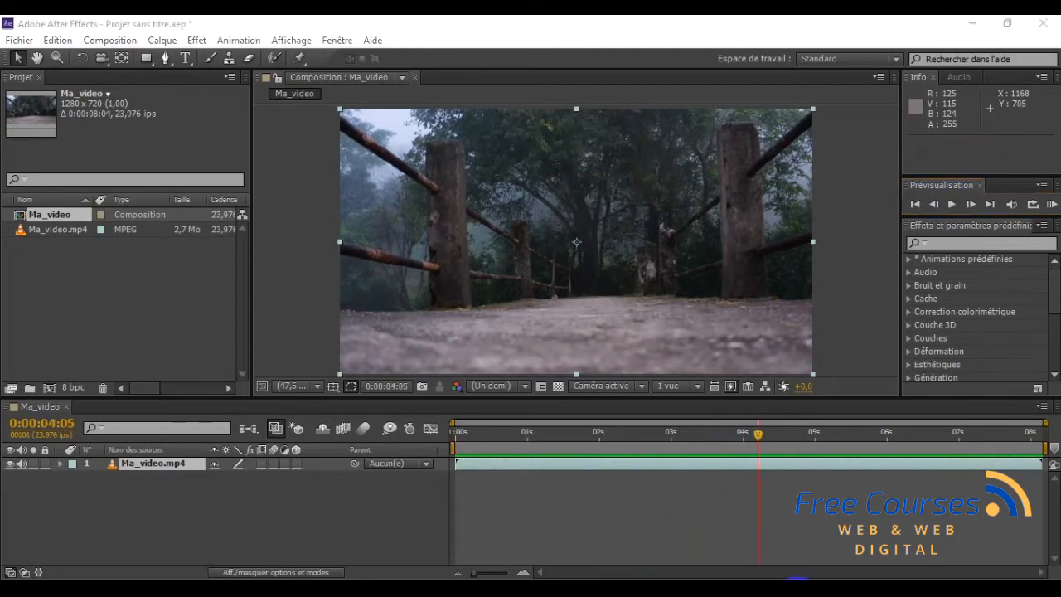
pyautogui.click(788, 498)
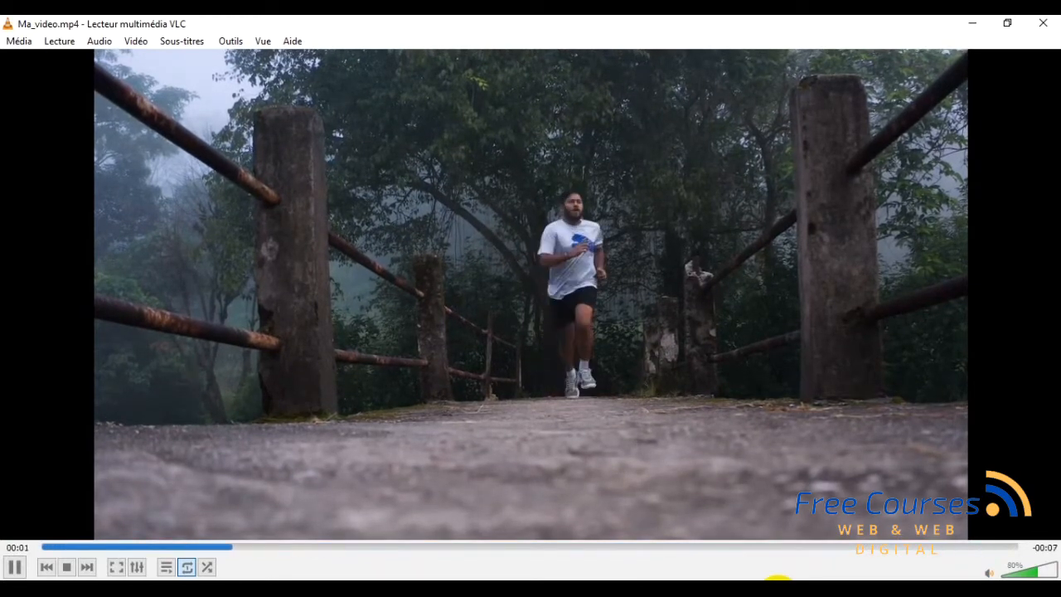
pyautogui.click(1042, 25)
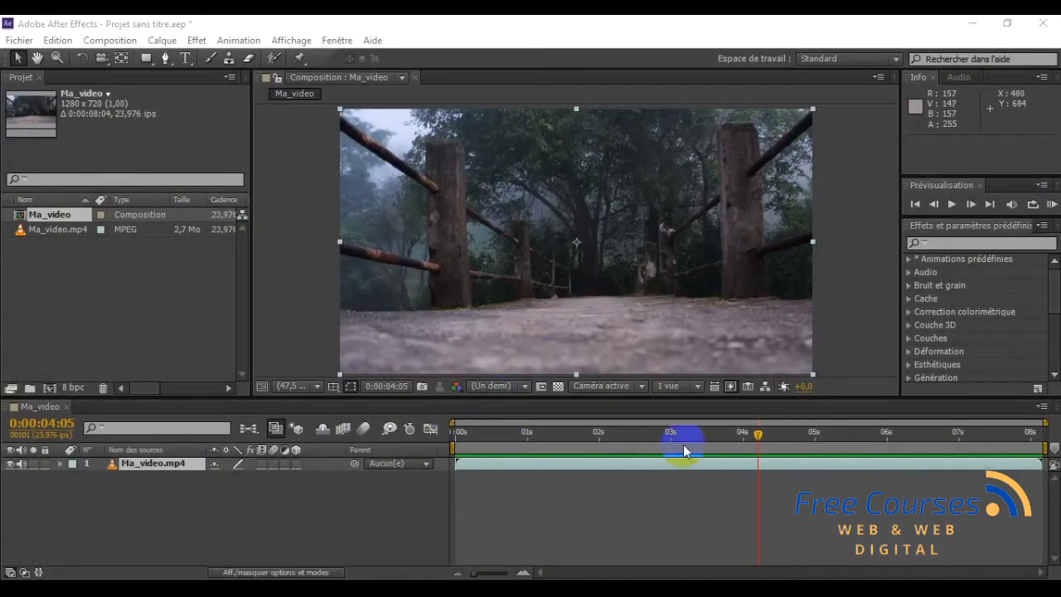
# Move the playhead back to 0:00:00:01 and open the time stretch (Extension temporelle) settings for the Ma_video.mp4 layer
pyautogui.moveTo(637, 441); pyautogui.dragTo(459, 435)
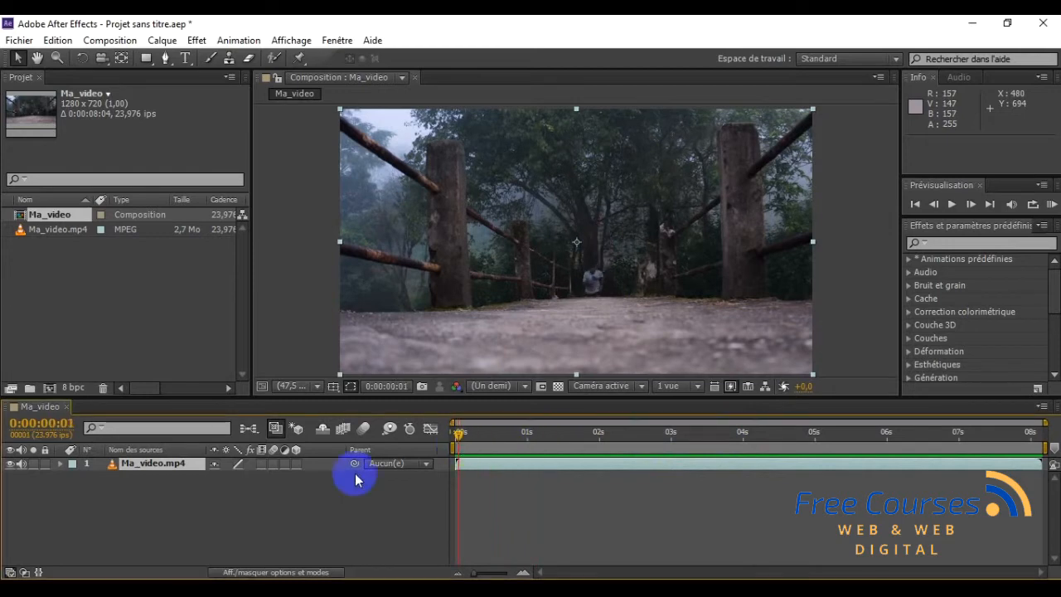
pyautogui.rightClick(171, 470)
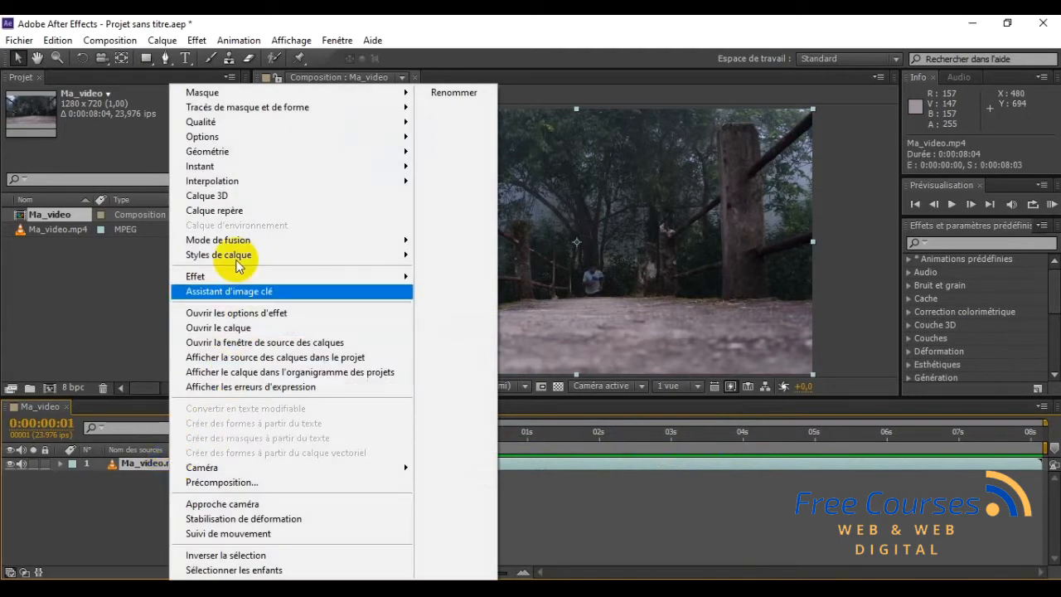
pyautogui.moveTo(214, 169)
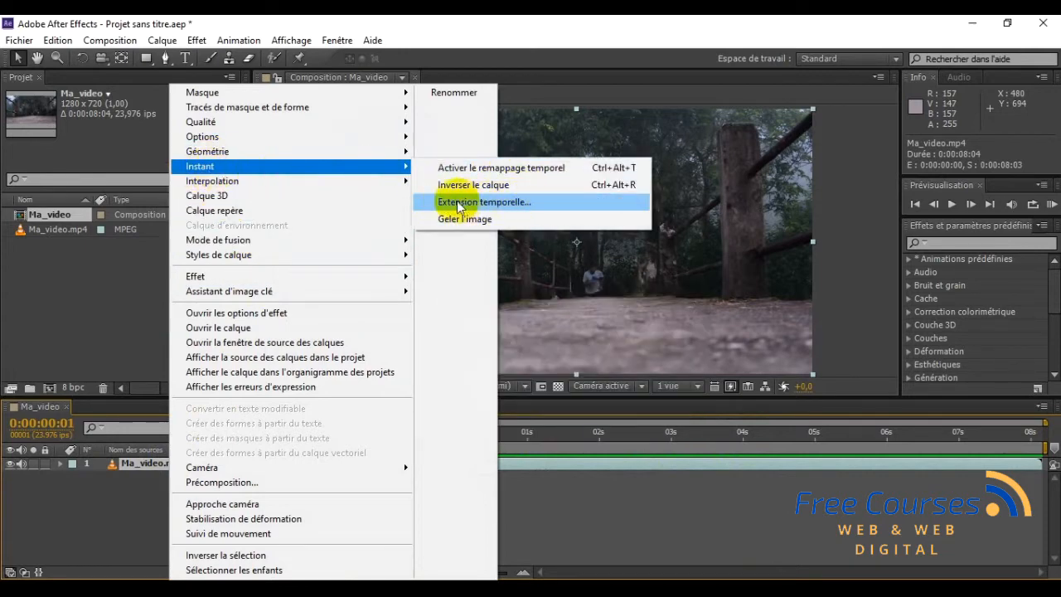
pyautogui.click(489, 204)
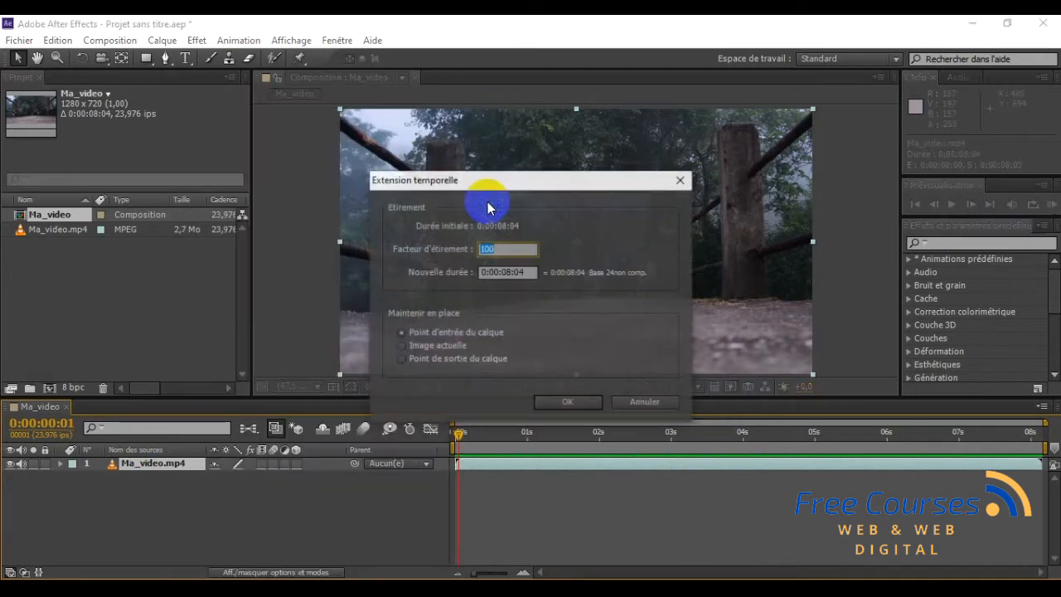
pyautogui.moveTo(492, 199); pyautogui.dragTo(355, 183)
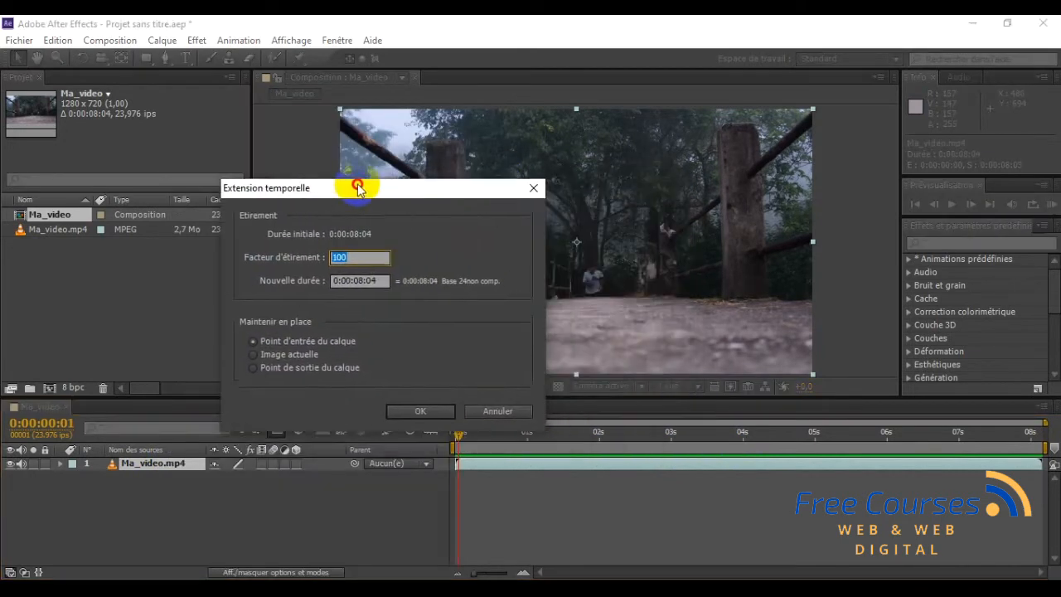
# Set the layer's stretch factor (Facteur d'étirement) to 500%
pyautogui.click(355, 246)
pyautogui.moveTo(292, 248); pyautogui.dragTo(289, 248)
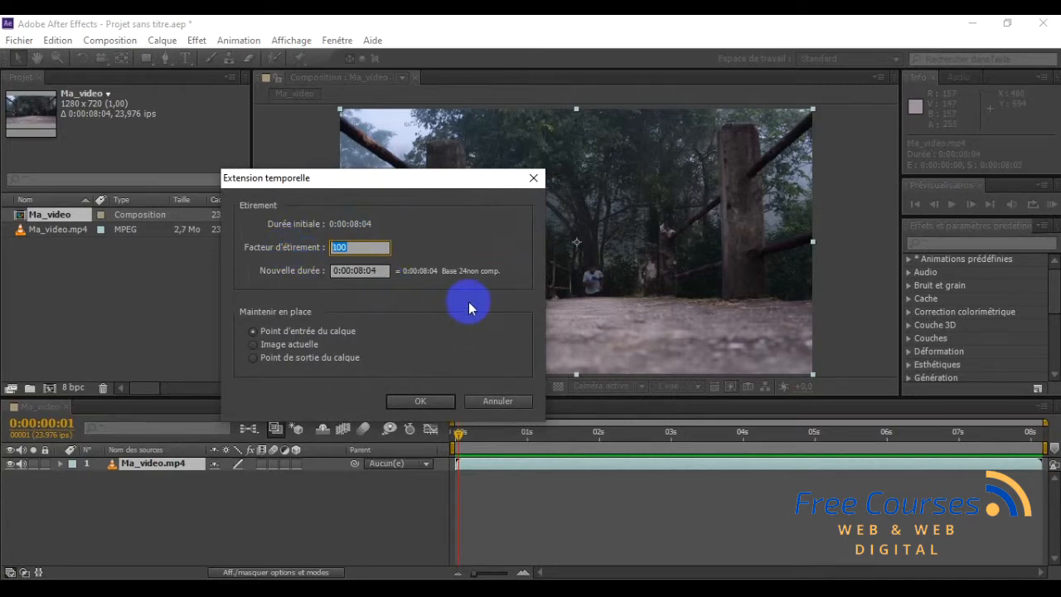
pyautogui.write('4')
pyautogui.write('00')
pyautogui.press('BackSpace')
pyautogui.press('BackSpace')
pyautogui.press('BackSpace')
pyautogui.write('500')
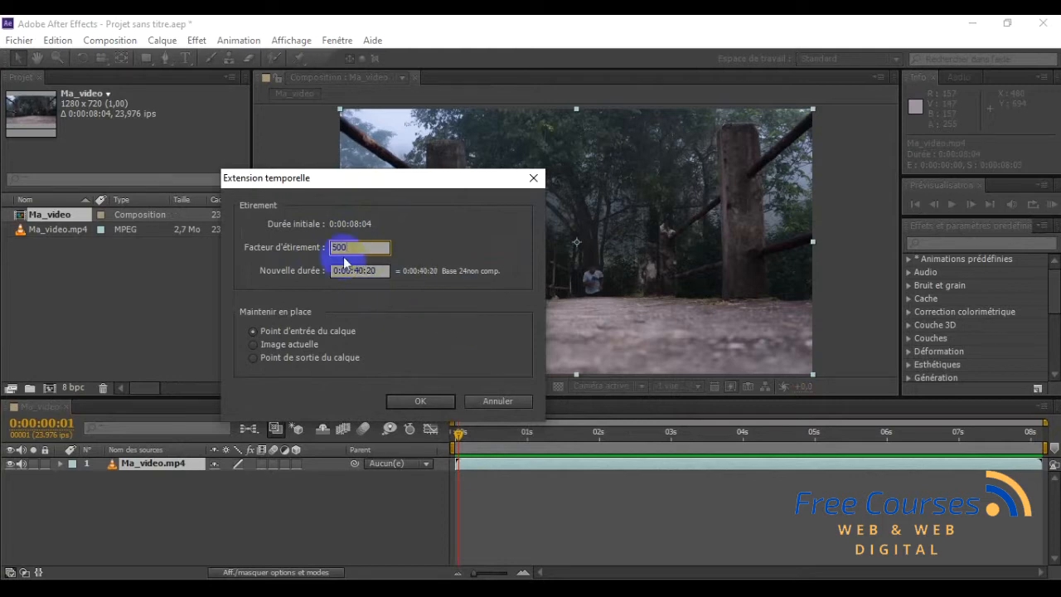
# Check the new duration, apply the time stretch to the layer, and preview the slowed-down playback
pyautogui.moveTo(358, 247); pyautogui.dragTo(311, 241)
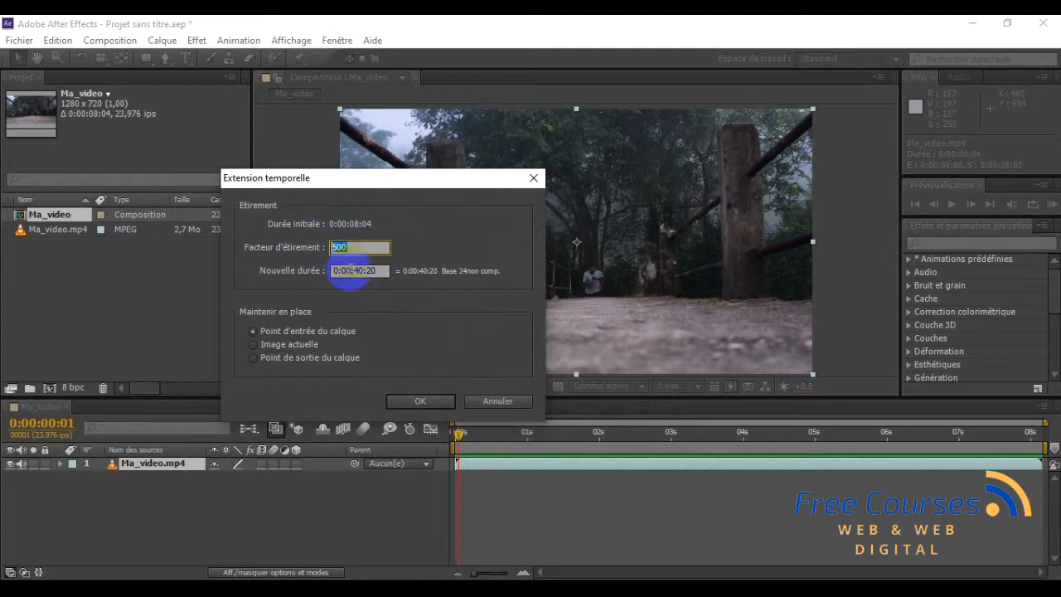
pyautogui.click(352, 271)
pyautogui.moveTo(354, 271); pyautogui.dragTo(381, 271)
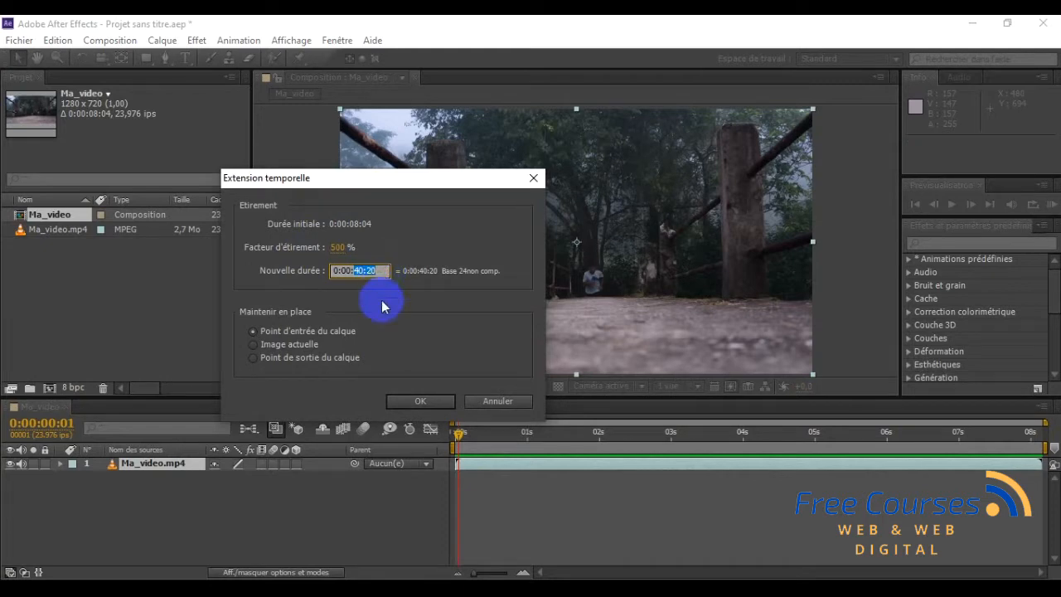
pyautogui.click(361, 277)
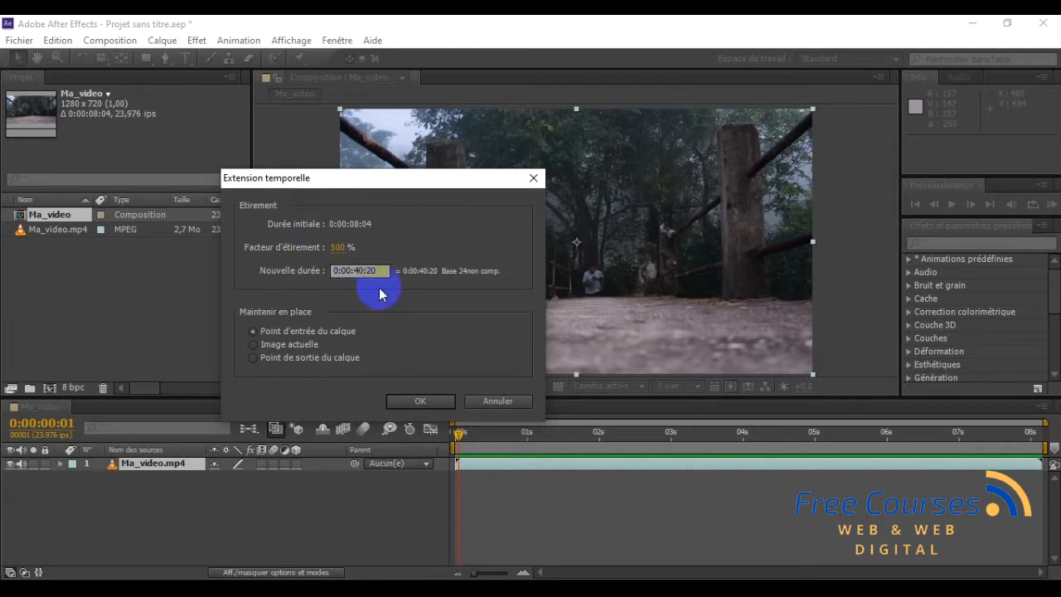
pyautogui.click(413, 403)
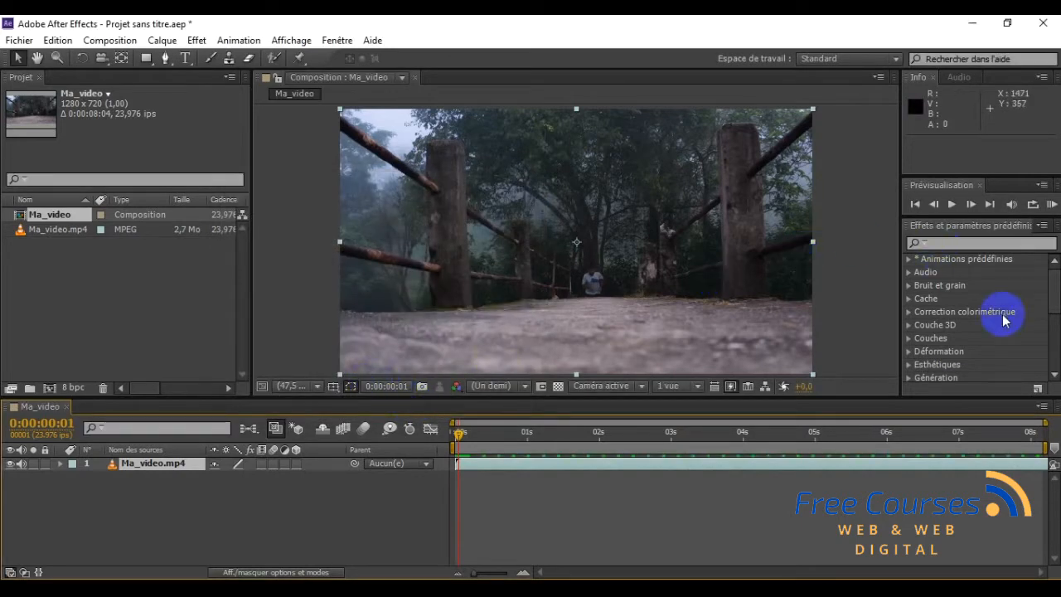
pyautogui.click(952, 205)
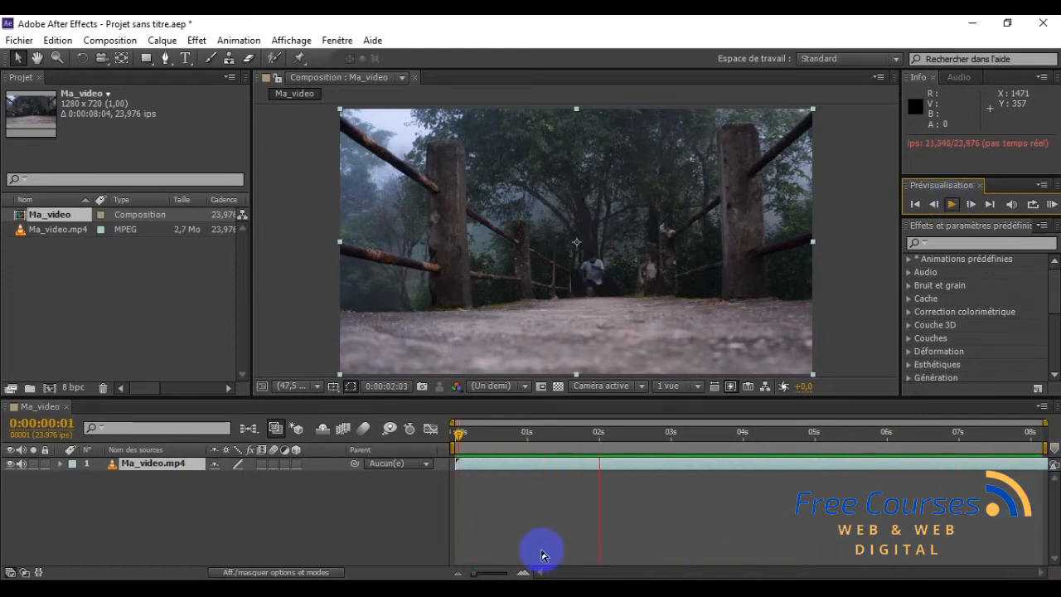
pyautogui.press('space')
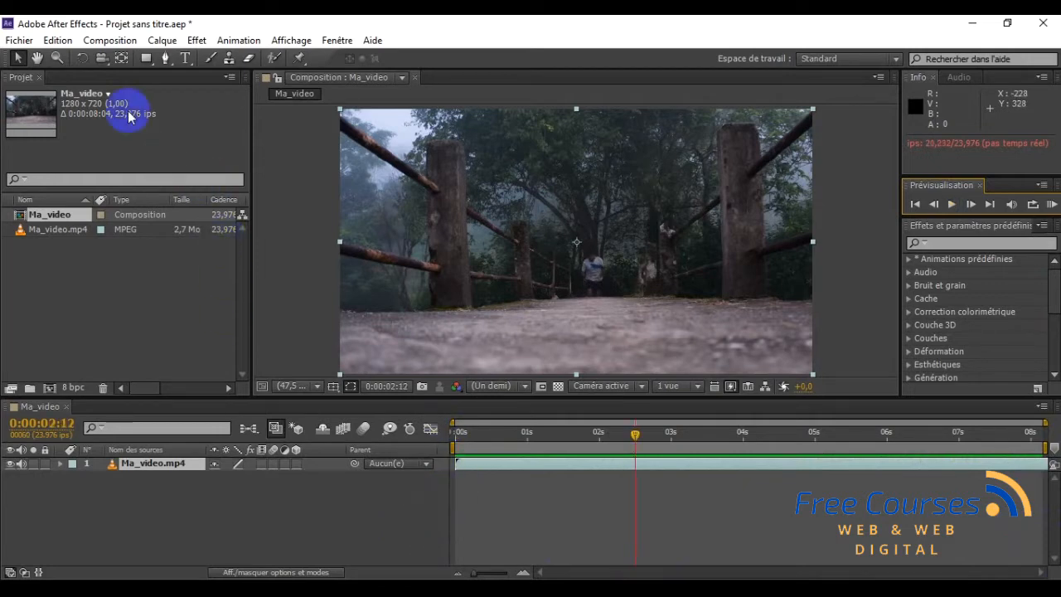
# Set the Ma_video composition's duration to 0:00:40:02 in its composition settings
pyautogui.click(111, 40)
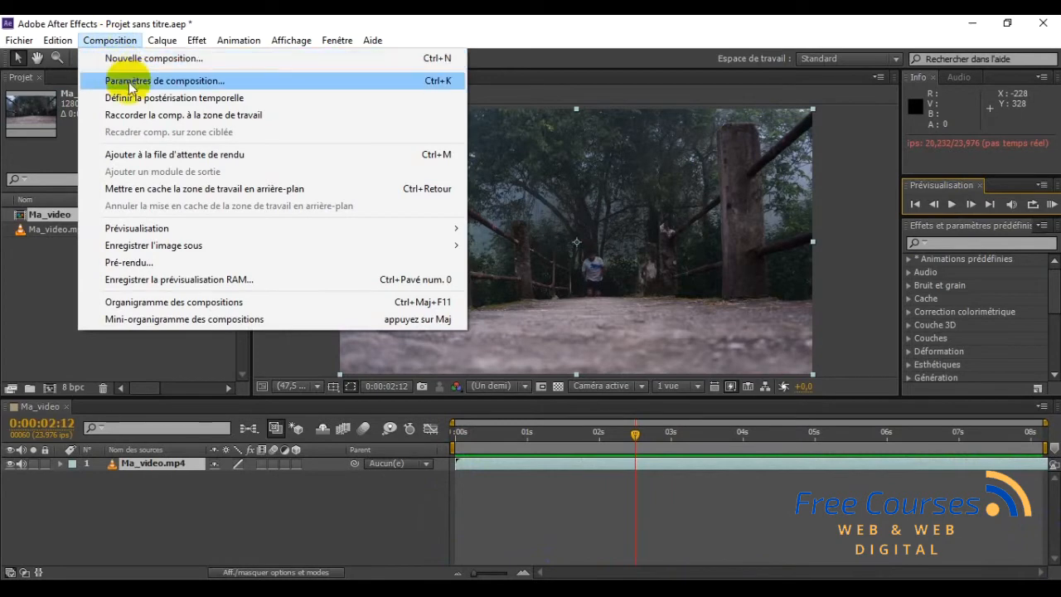
pyautogui.click(278, 80)
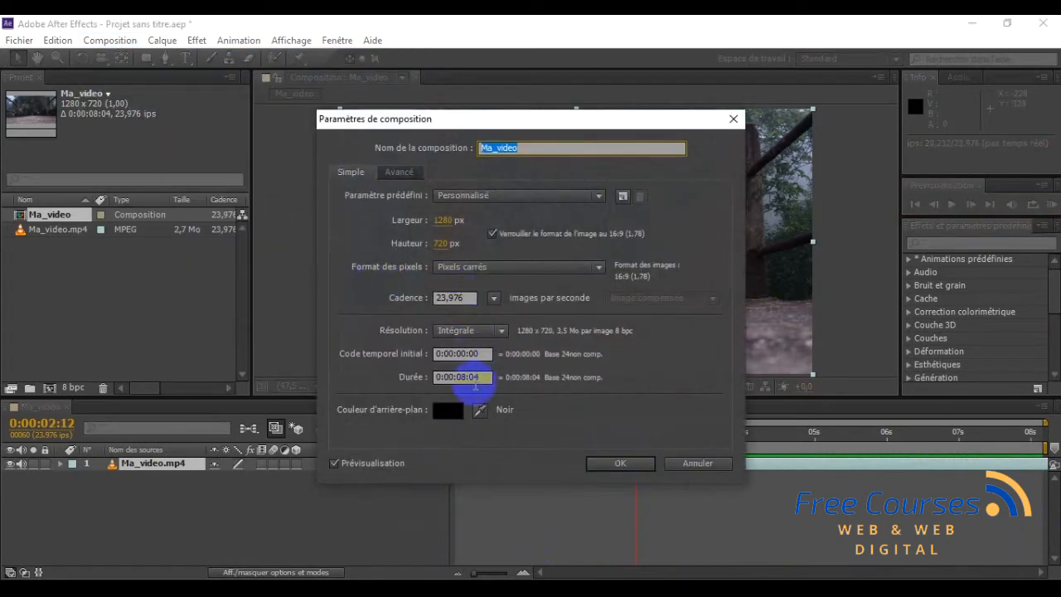
pyautogui.click(461, 377)
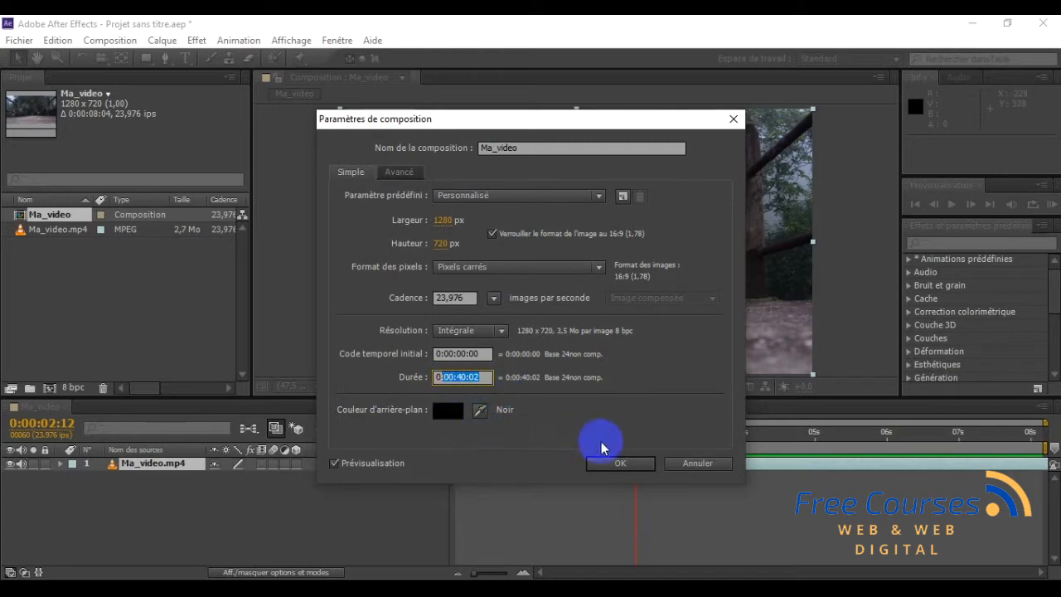
pyautogui.click(611, 463)
# Return the playhead to 0:00:00:00 and preview the slow-motion clip in the lengthened composition
pyautogui.moveTo(636, 436); pyautogui.dragTo(301, 459)
pyautogui.click(322, 430)
pyautogui.click(952, 205)
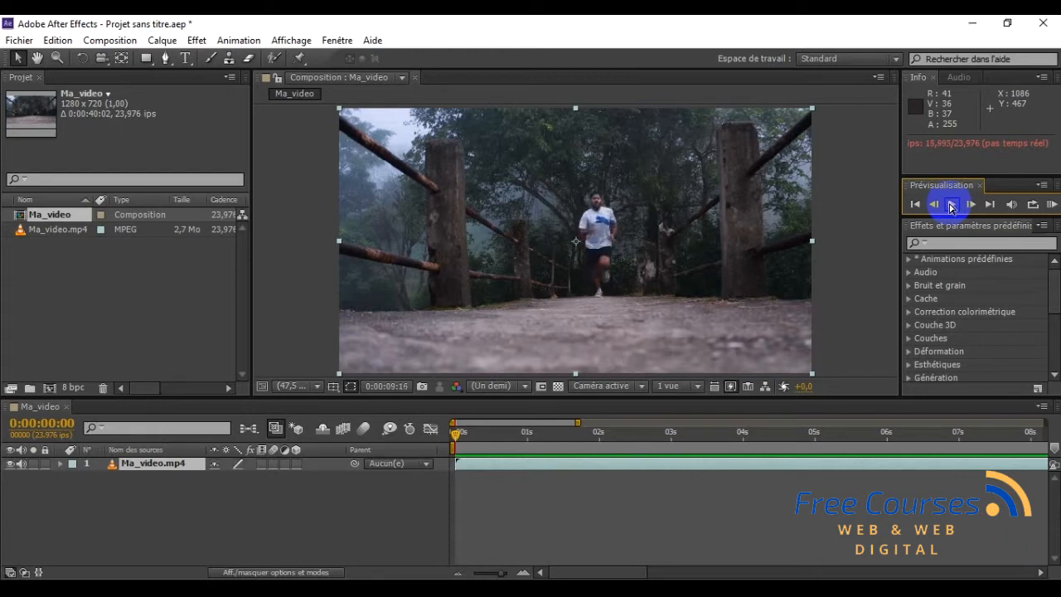
pyautogui.click(391, 493)
pyautogui.click(105, 41)
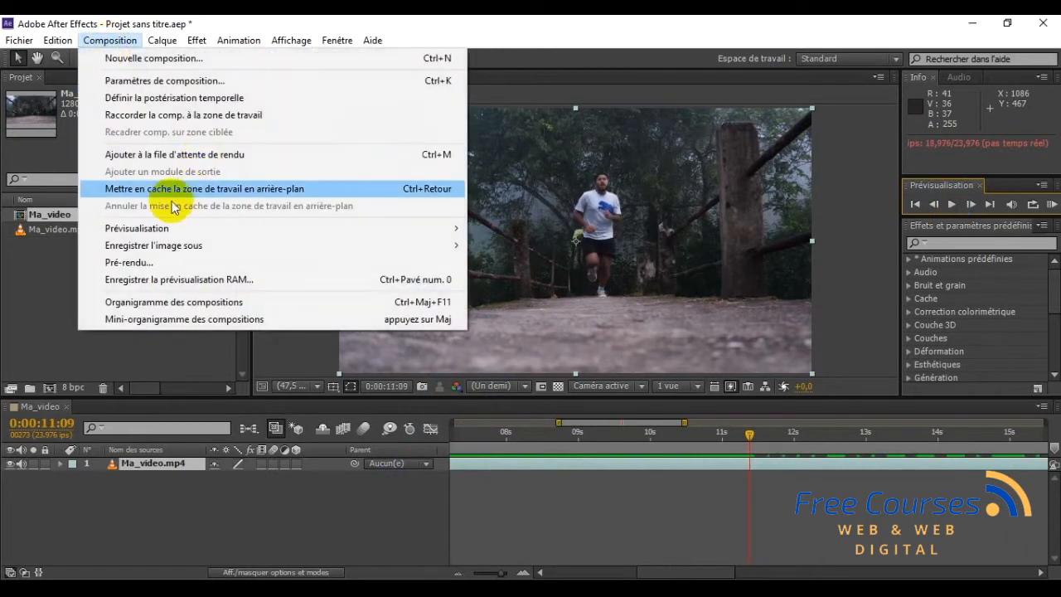
pyautogui.click(836, 230)
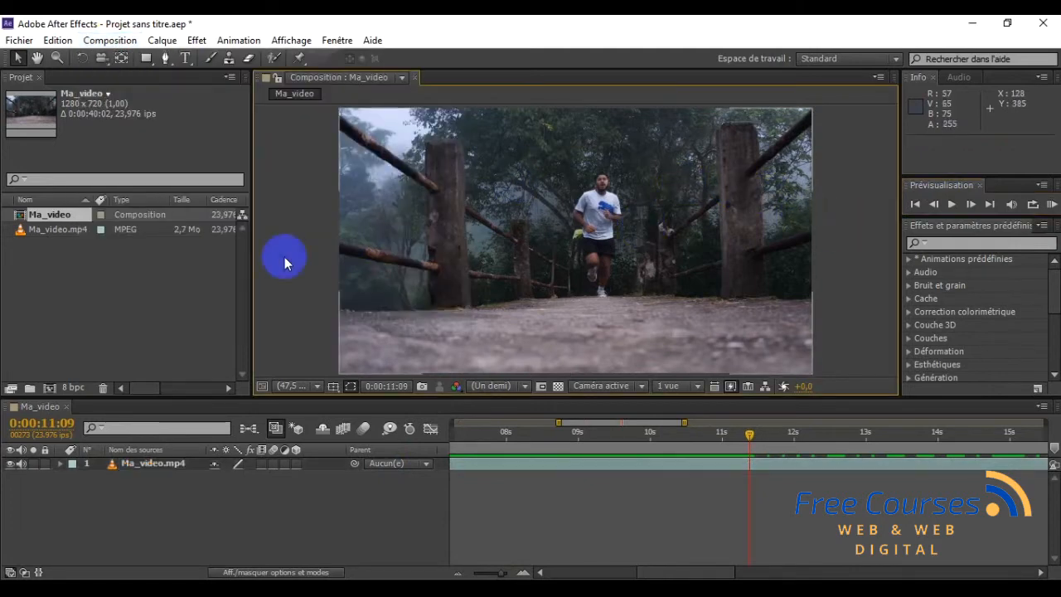
pyautogui.click(160, 277)
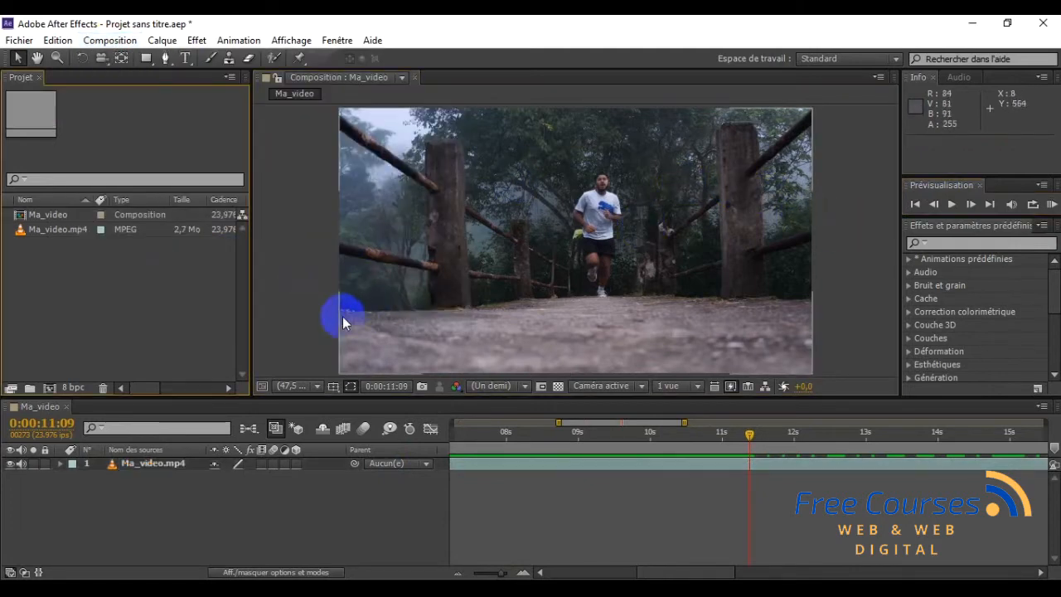
pyautogui.click(453, 562)
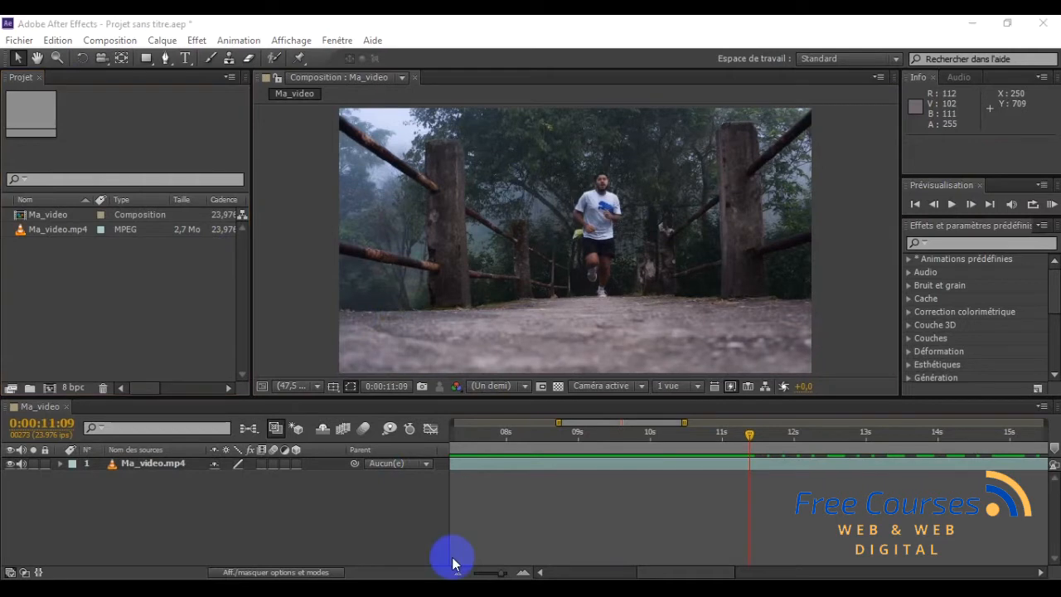
# Move the playhead back to 0:00:07:08 in the Ma_video timeline
pyautogui.click(750, 435)
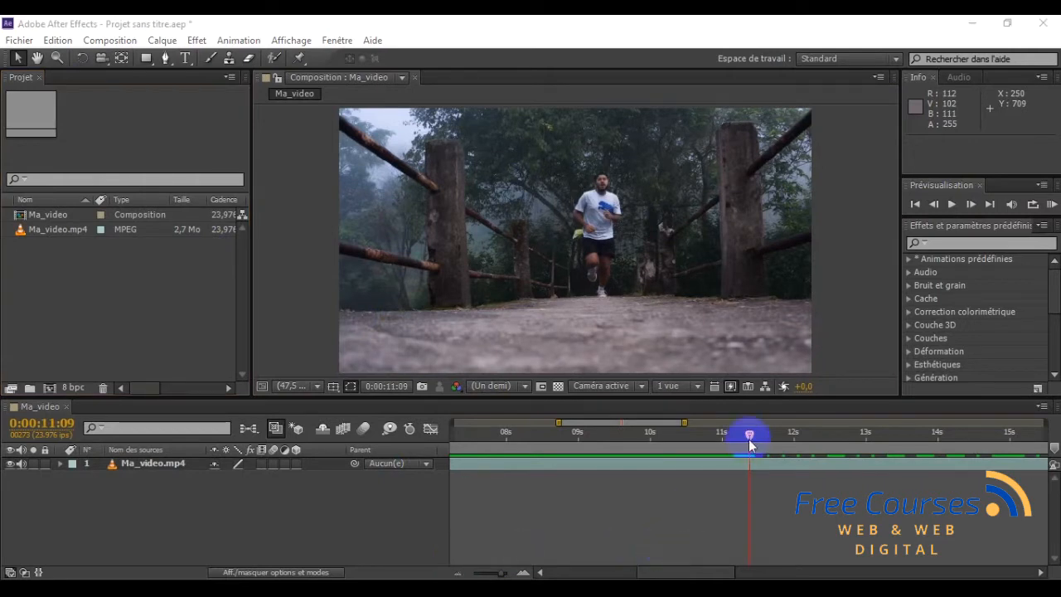
pyautogui.moveTo(750, 435); pyautogui.dragTo(464, 445)
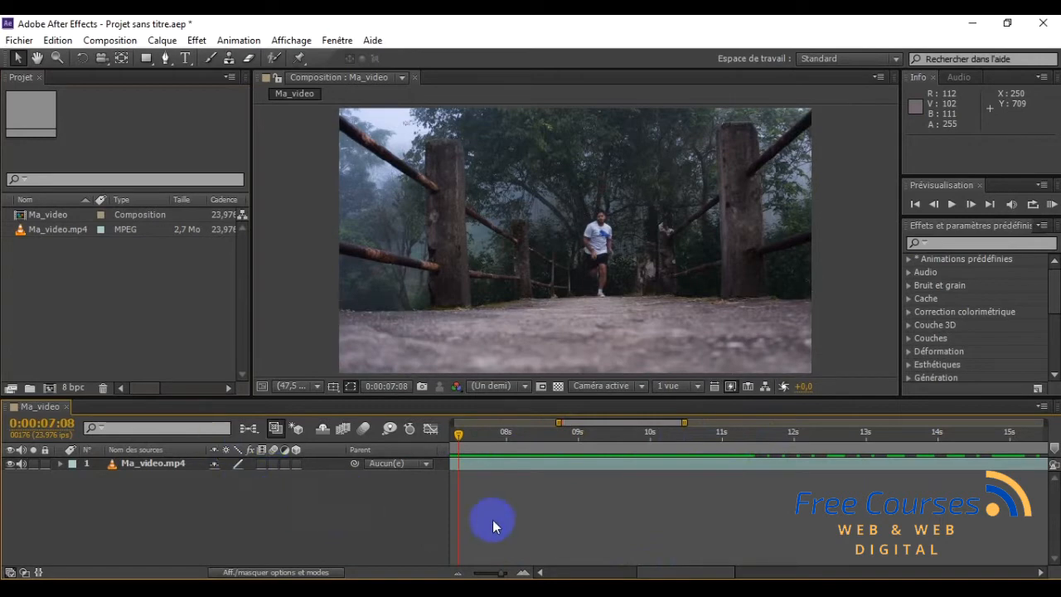
pyautogui.click(25, 42)
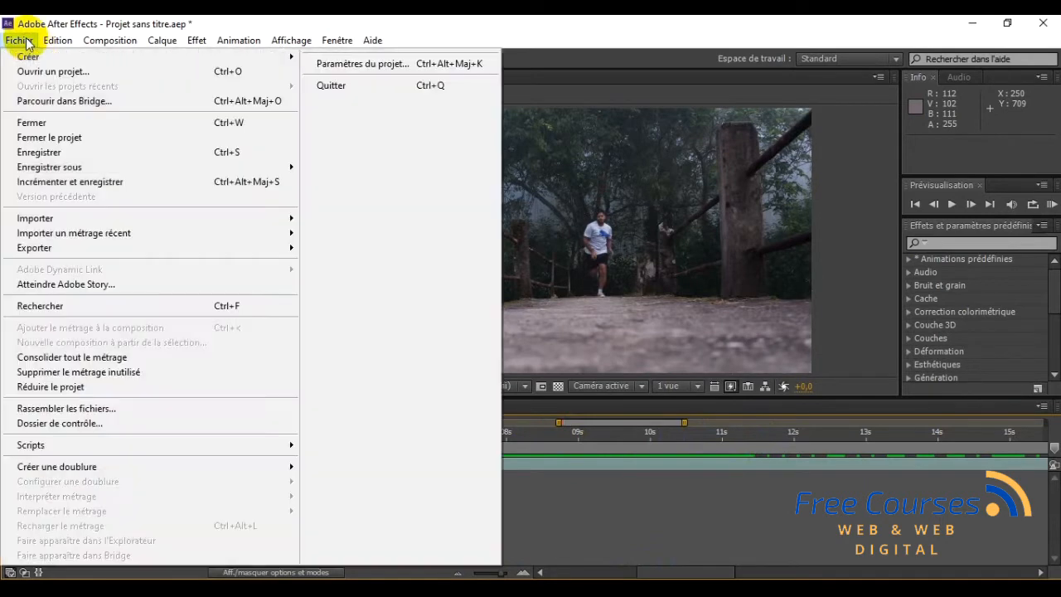
pyautogui.click(19, 42)
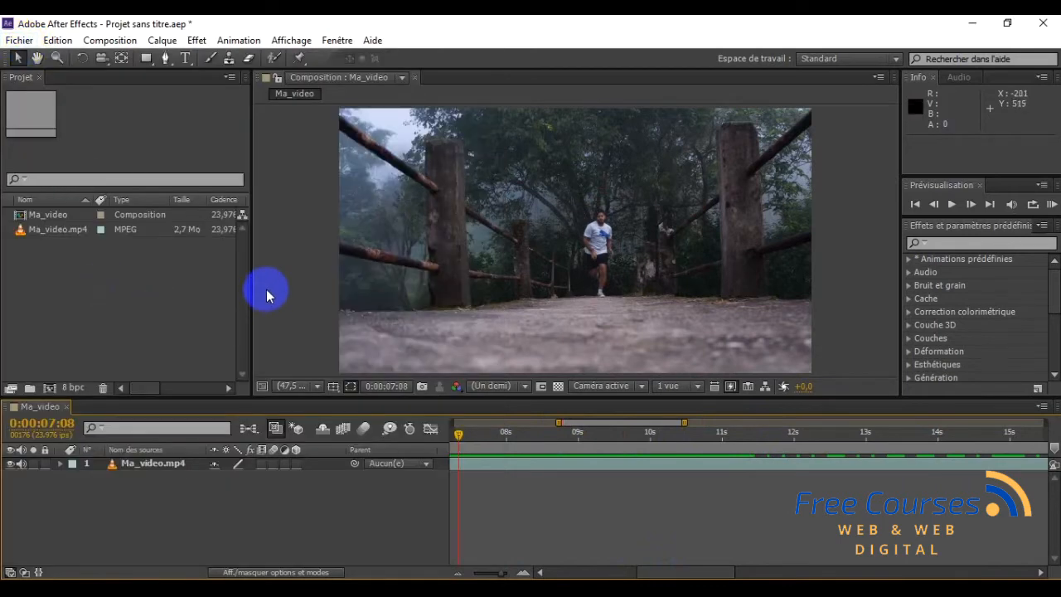
pyautogui.rightClick(300, 290)
pyautogui.rightClick(131, 313)
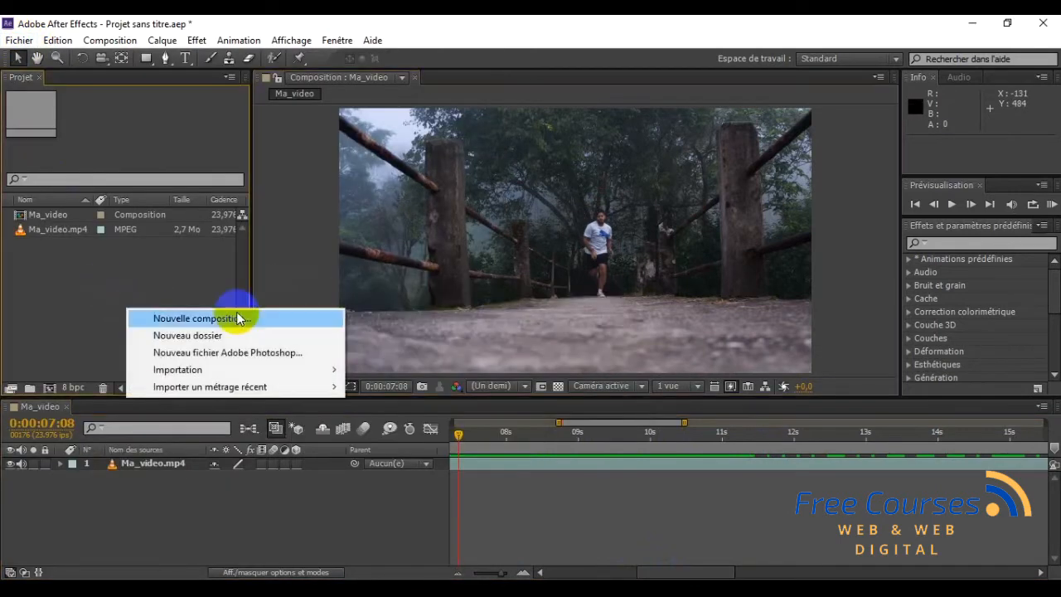
pyautogui.click(308, 257)
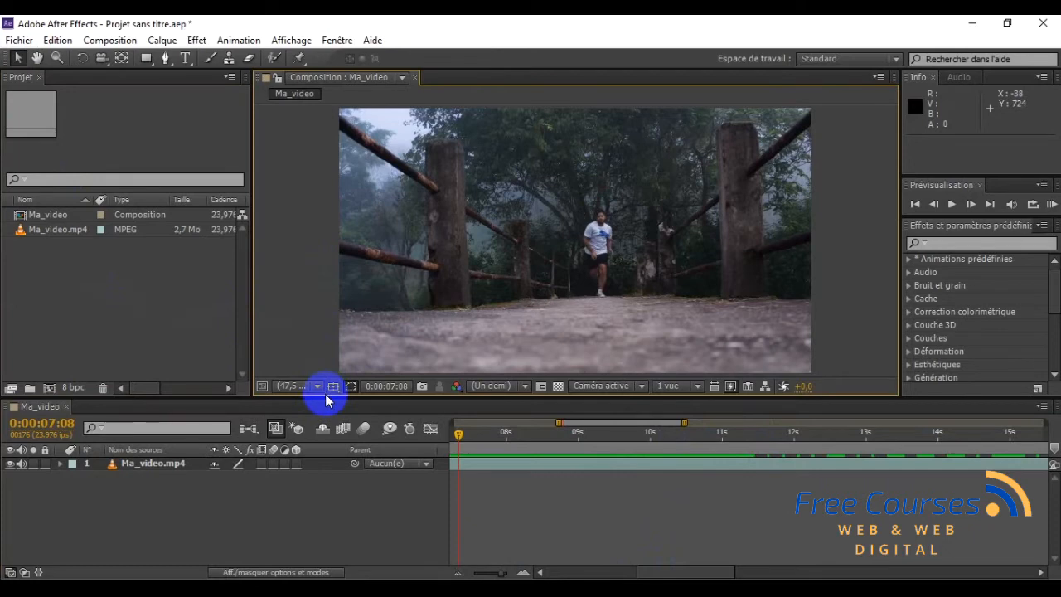
pyautogui.hotkey('ctrl', 'n')
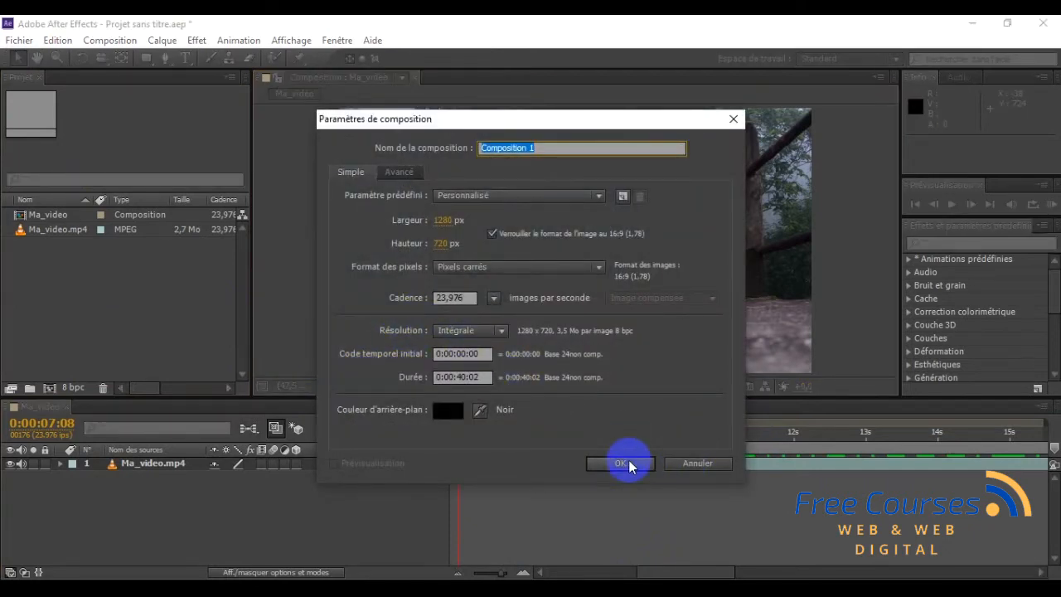
pyautogui.click(701, 466)
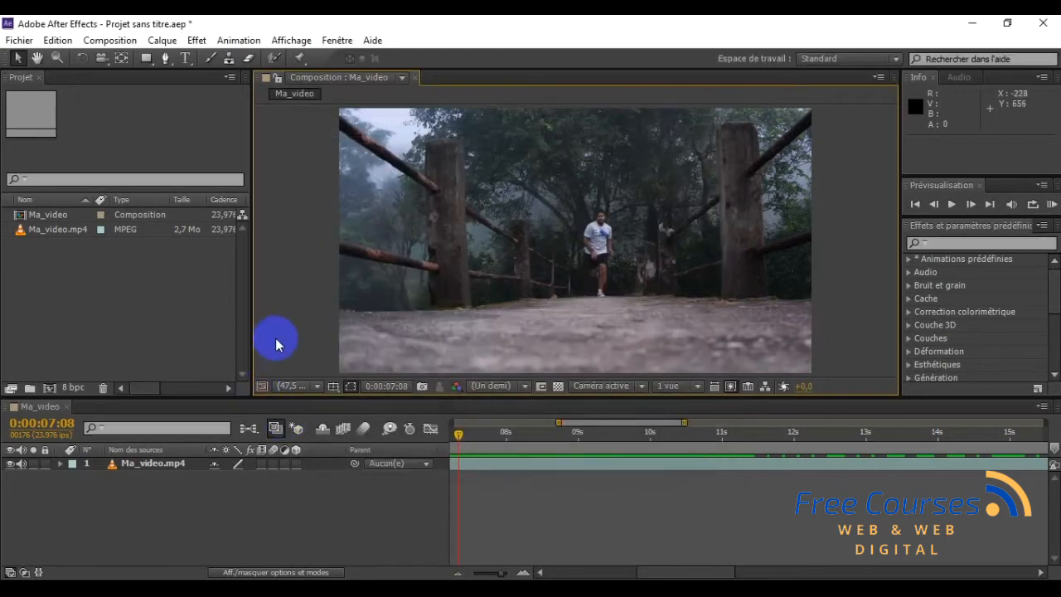
# Delete the Ma_video.mp4 layer from the composition and its footage from the project, then close the composition's timeline
pyautogui.click(141, 466)
pyautogui.press('Delete')
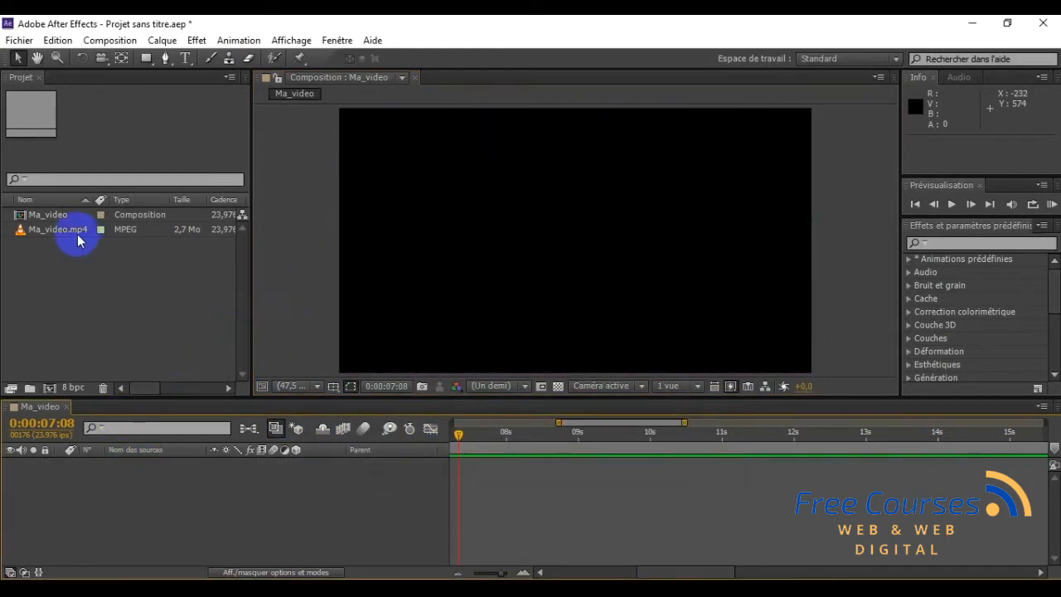
pyautogui.click(77, 232)
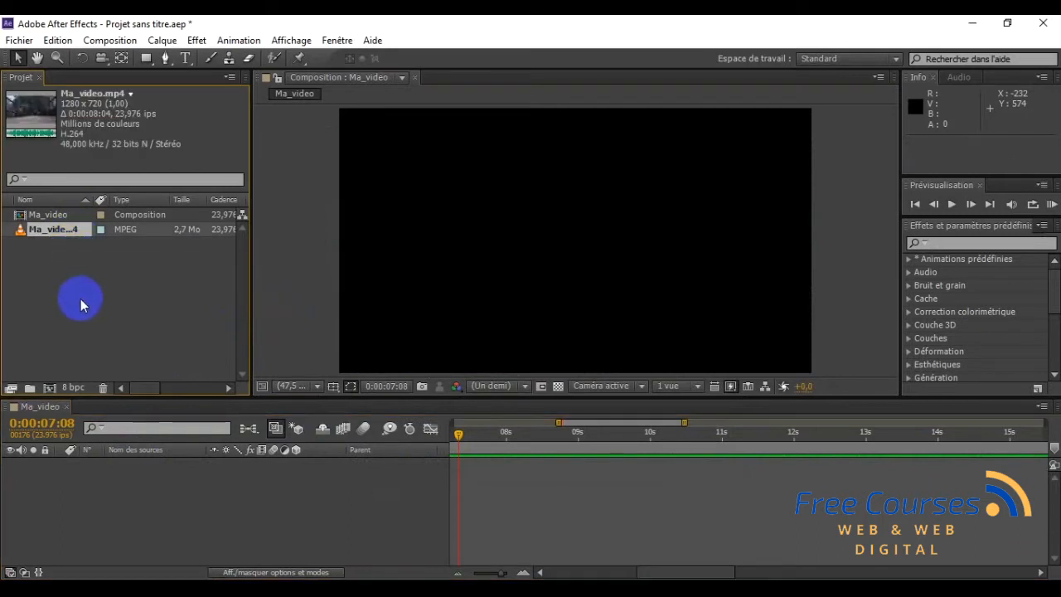
pyautogui.press('Delete')
pyautogui.click(55, 215)
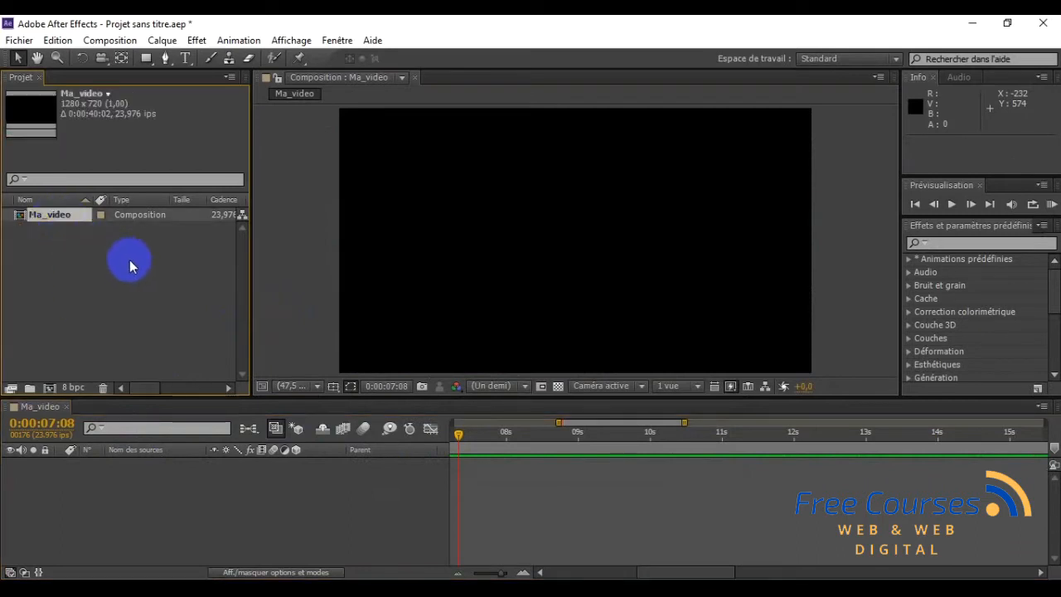
pyautogui.click(66, 407)
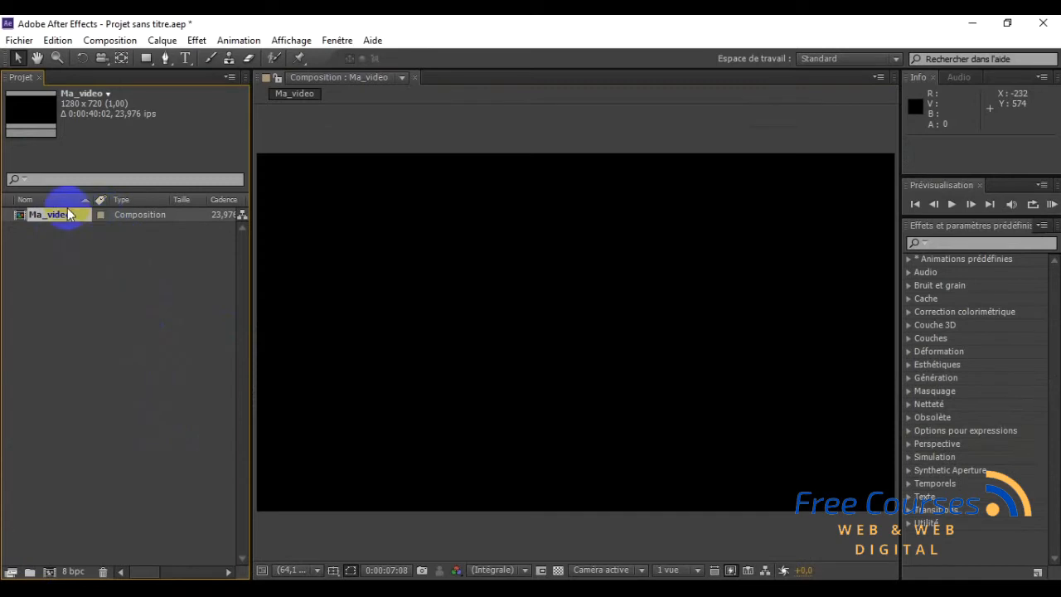
pyautogui.moveTo(47, 225); pyautogui.dragTo(86, 299)
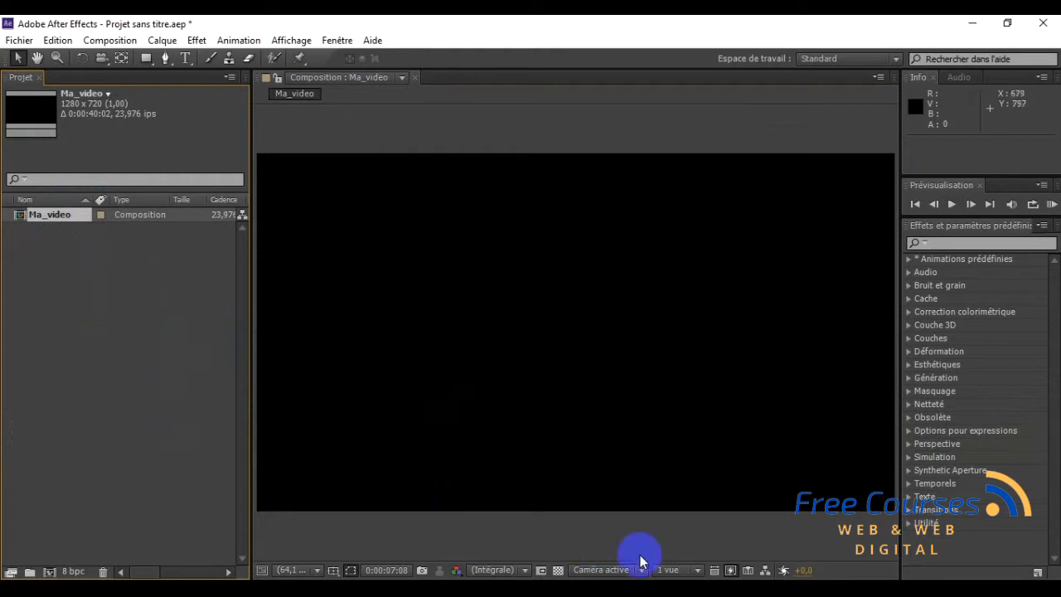
# Close the current project without saving its changes
pyautogui.click(17, 41)
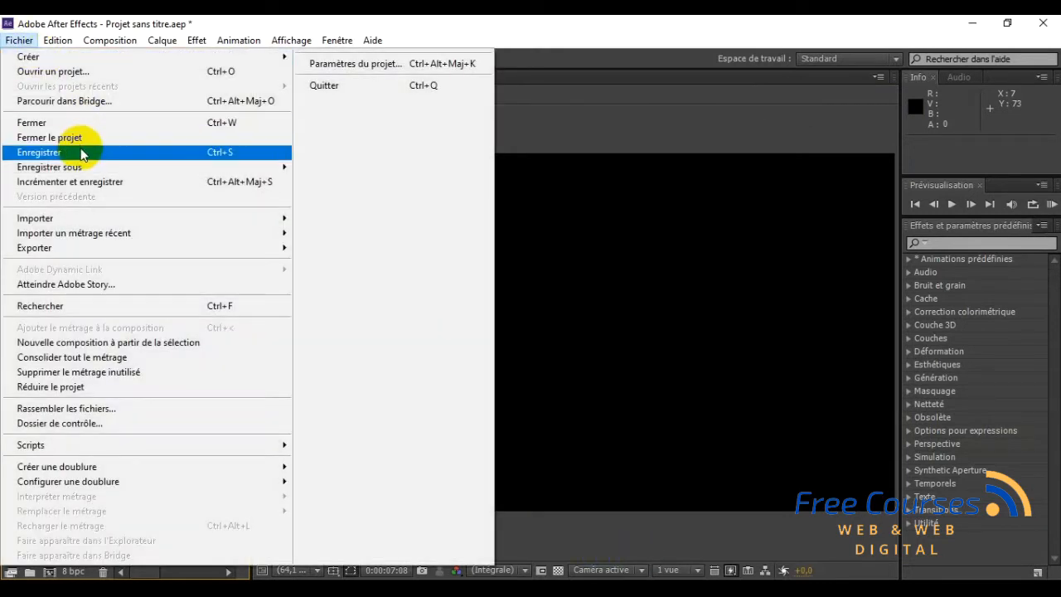
pyautogui.click(87, 140)
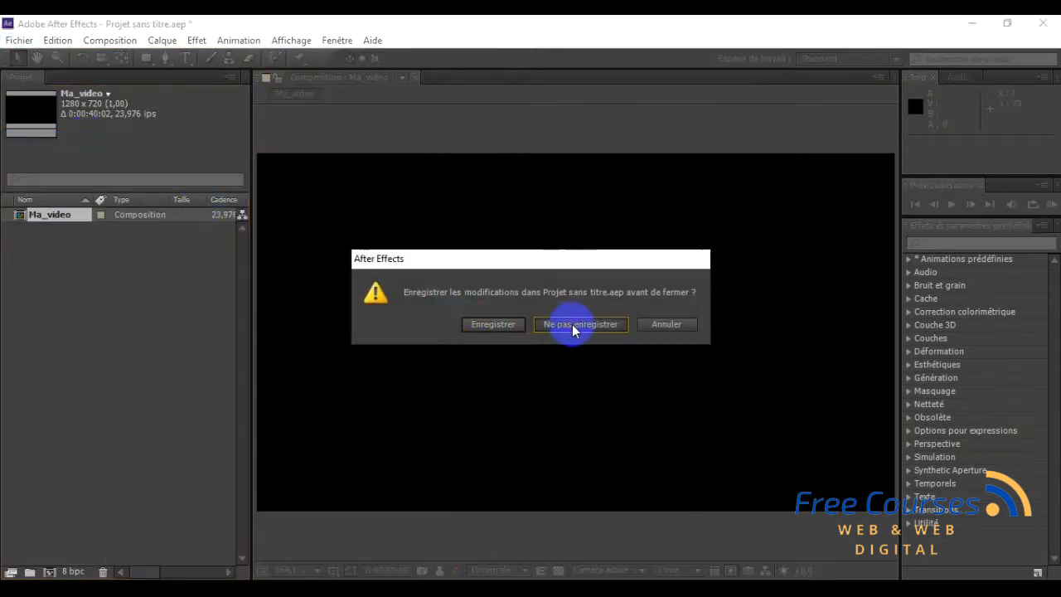
pyautogui.click(574, 329)
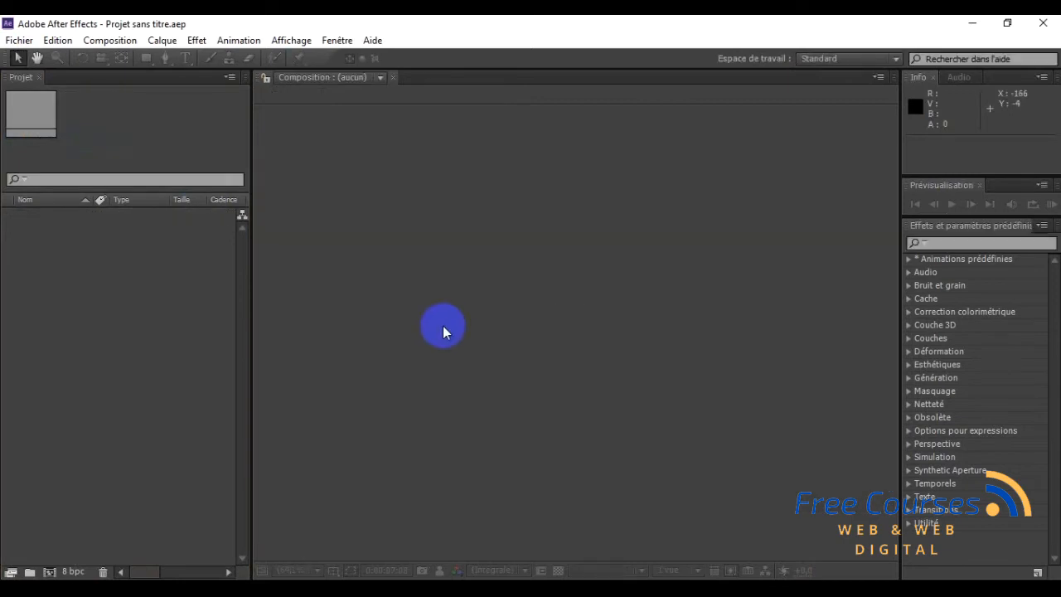
# Import Ma_video.mp4 into the empty project and create a new composition from the footage
pyautogui.hotkey('ctrl', 'n')
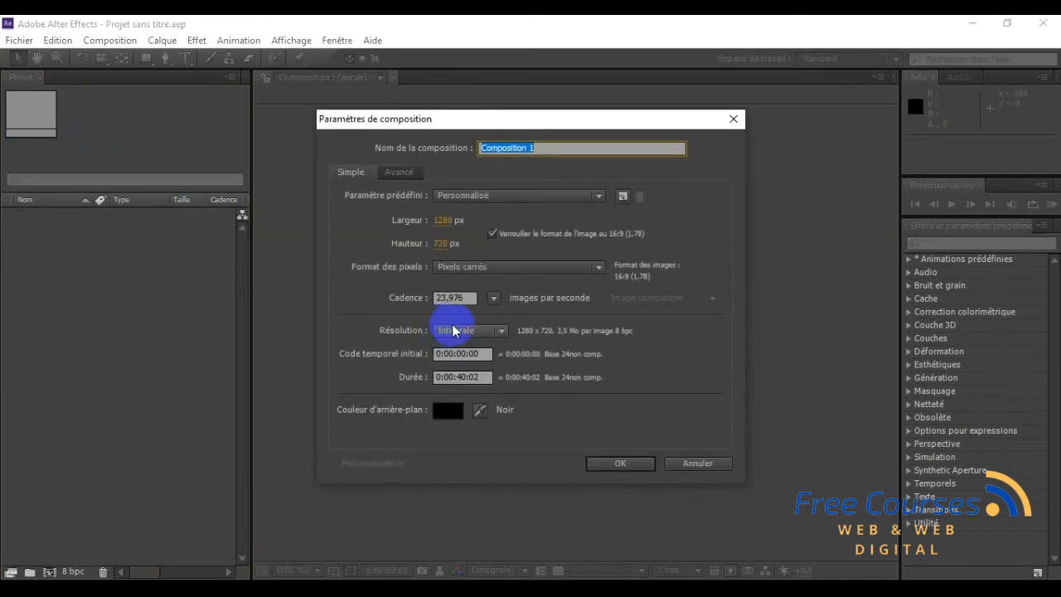
pyautogui.click(695, 462)
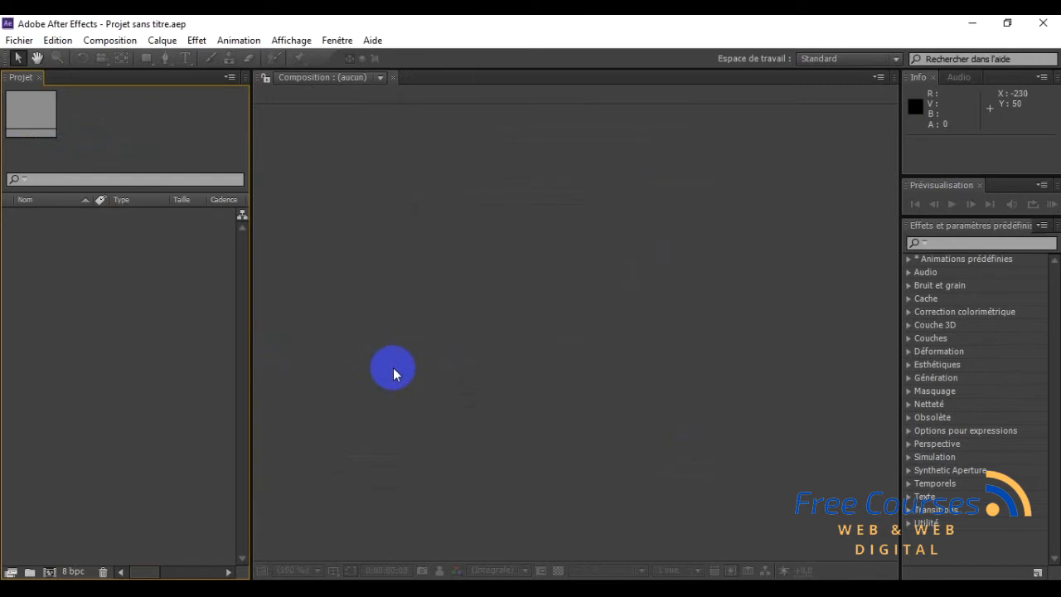
pyautogui.hotkey('ctrl', 'i')
pyautogui.doubleClick(223, 176)
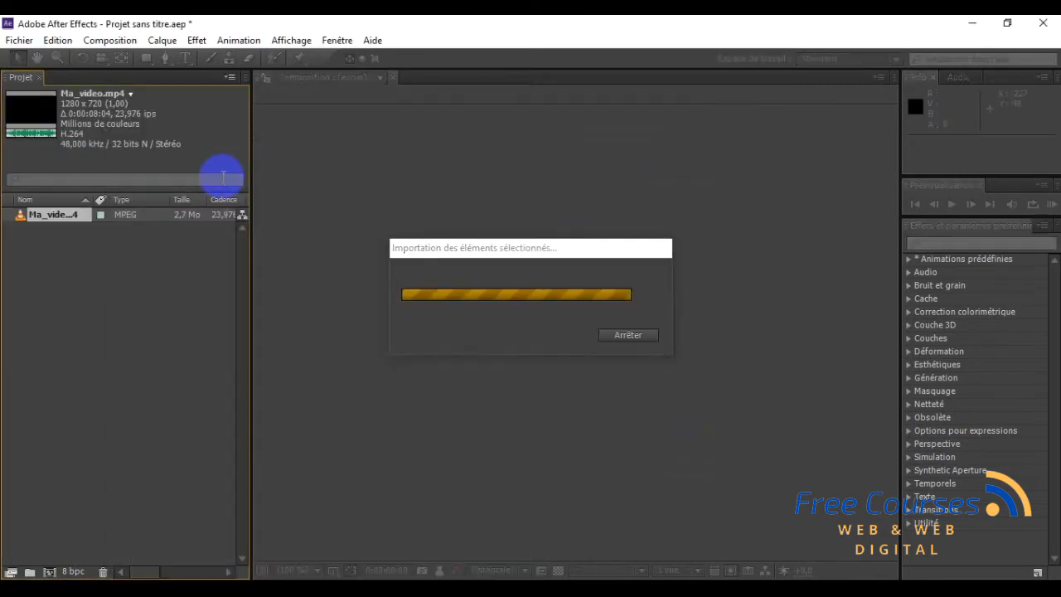
pyautogui.click(55, 217)
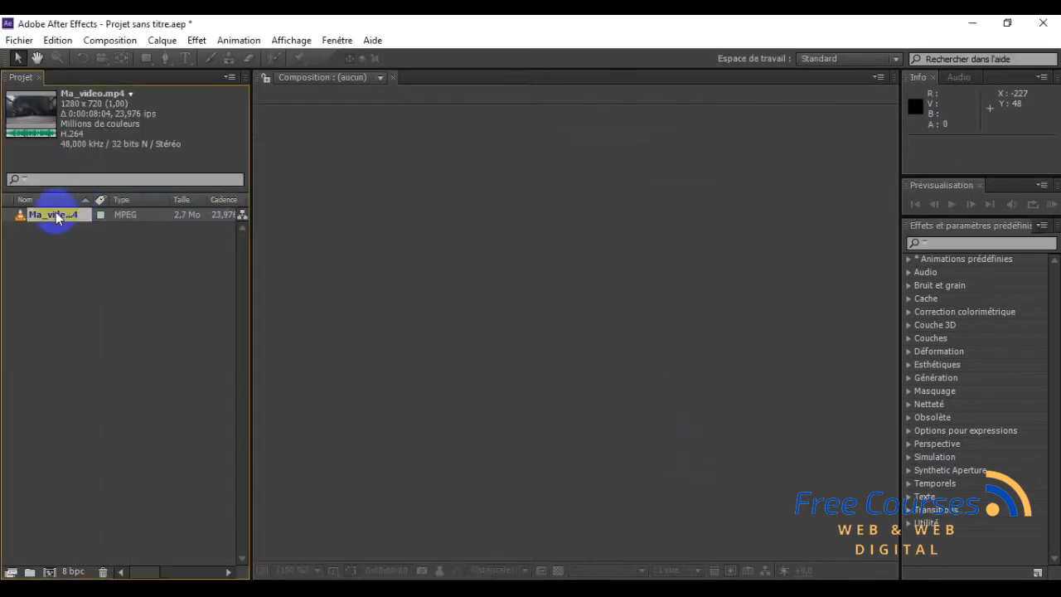
pyautogui.moveTo(66, 226); pyautogui.dragTo(55, 574)
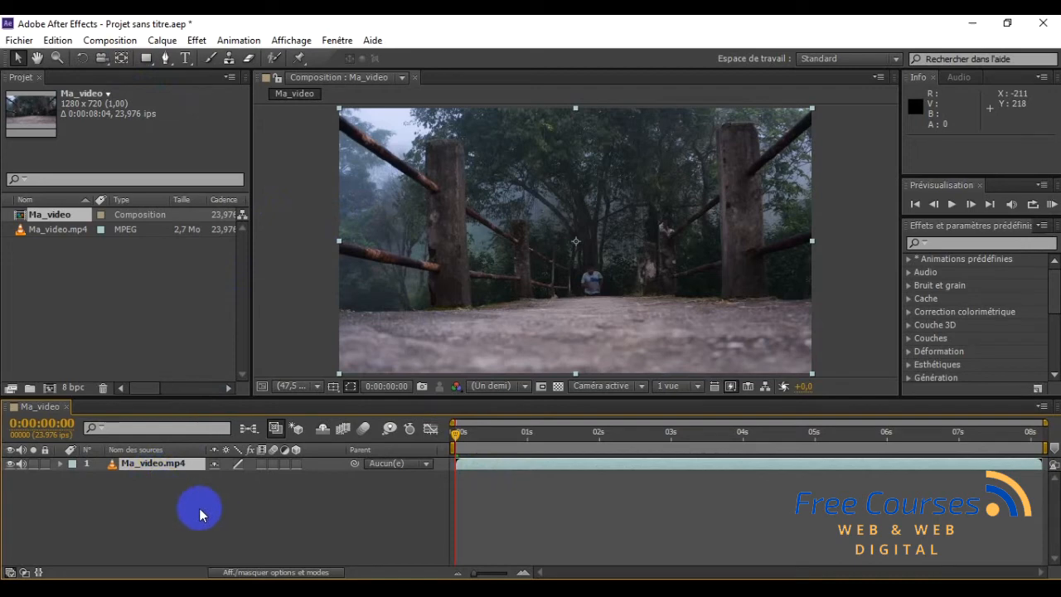
# Apply a time stretch (Extension temporelle) to the Ma_video.mp4 layer with a stretch factor of 25%
pyautogui.rightClick(146, 466)
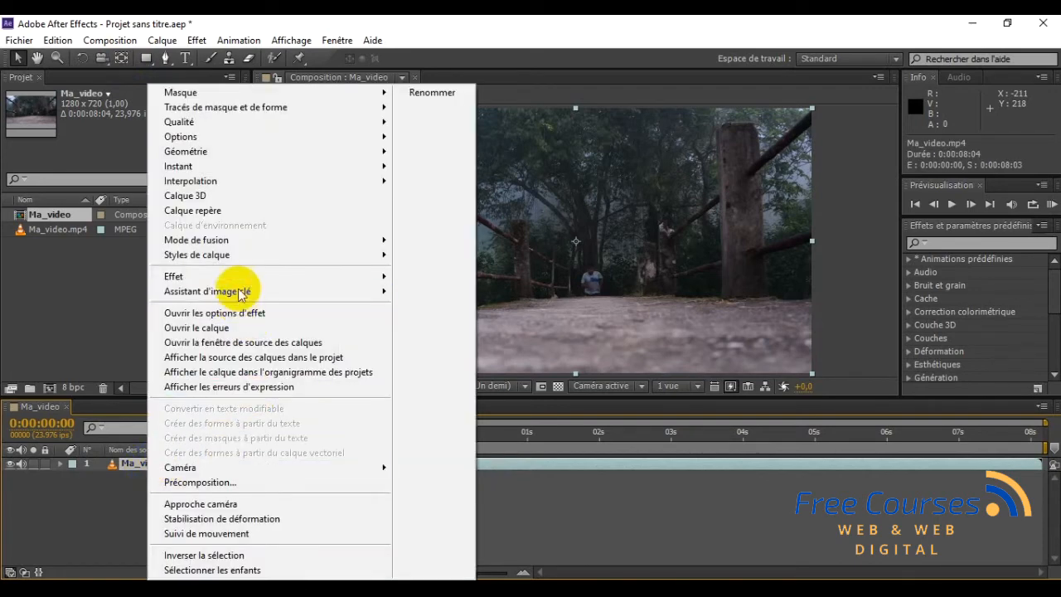
pyautogui.moveTo(233, 172)
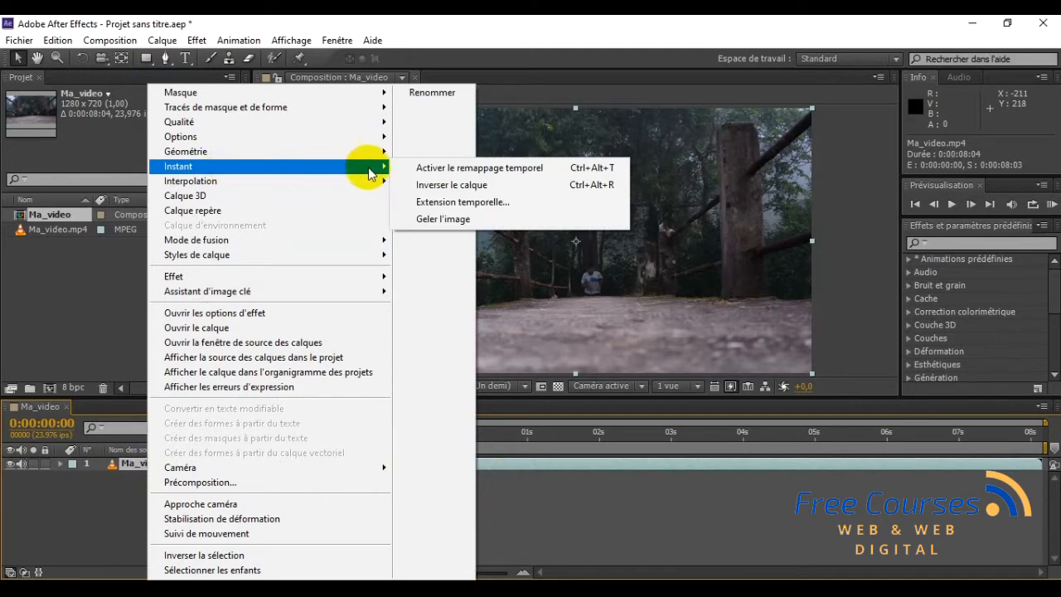
pyautogui.click(455, 204)
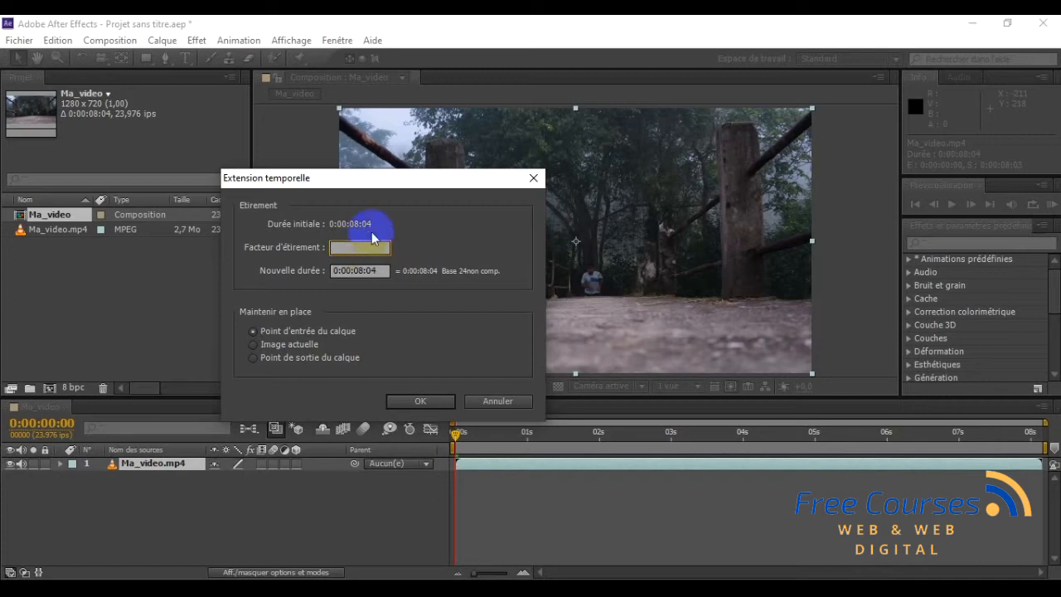
pyautogui.moveTo(367, 250); pyautogui.dragTo(305, 248)
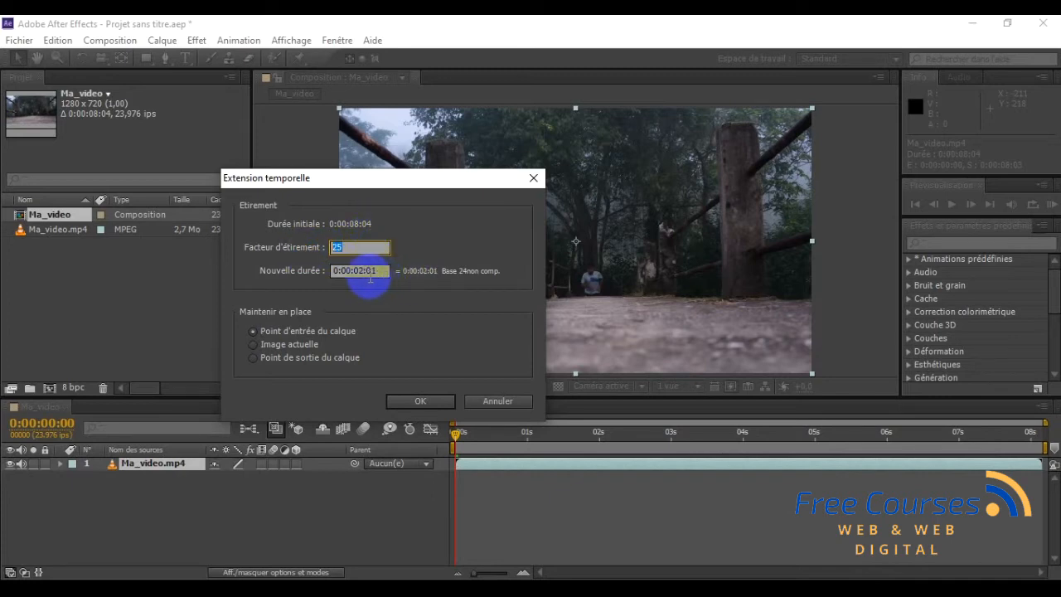
pyautogui.click(427, 403)
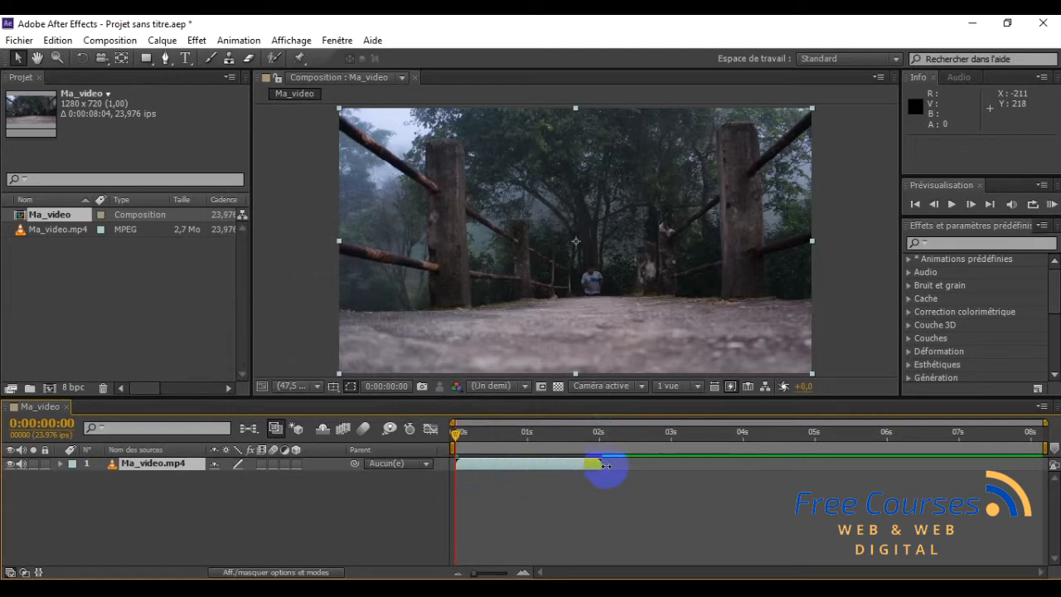
# Set the Ma_video composition's duration to 0:00:02:01 in its composition settings
pyautogui.click(118, 44)
pyautogui.click(113, 80)
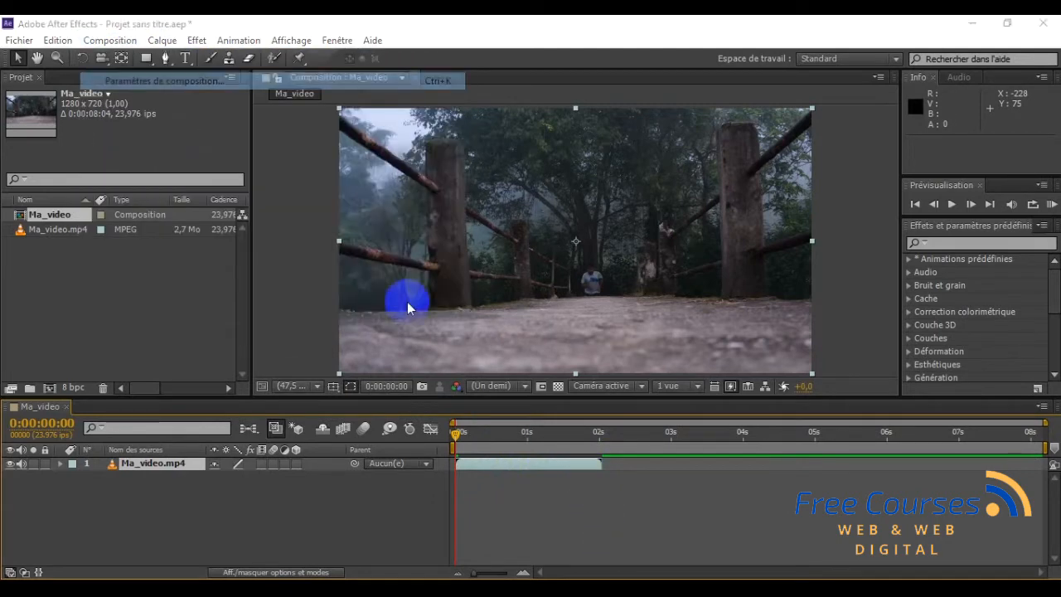
pyautogui.click(462, 378)
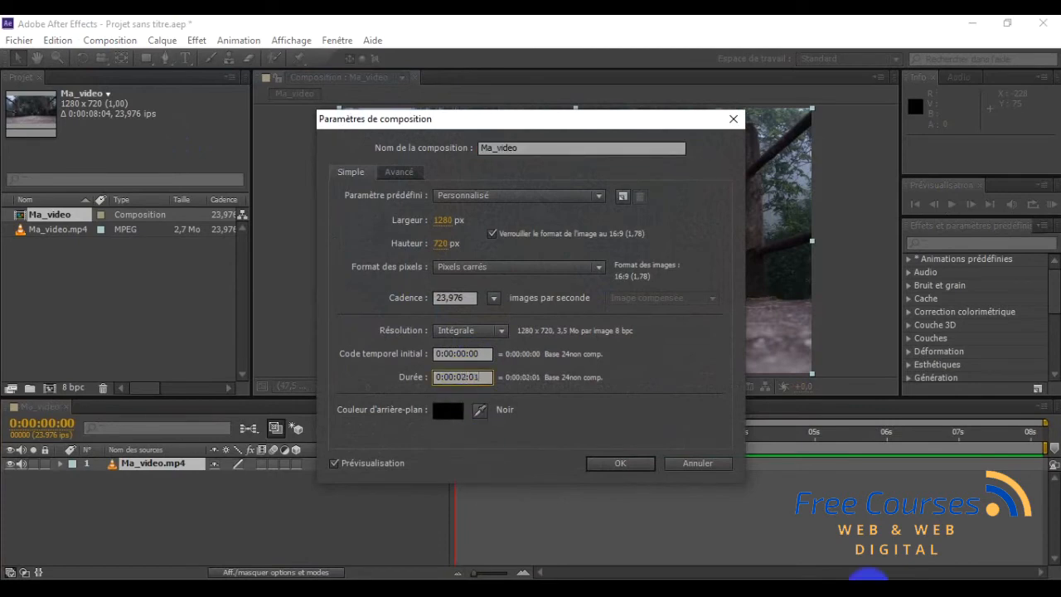
pyautogui.click(640, 466)
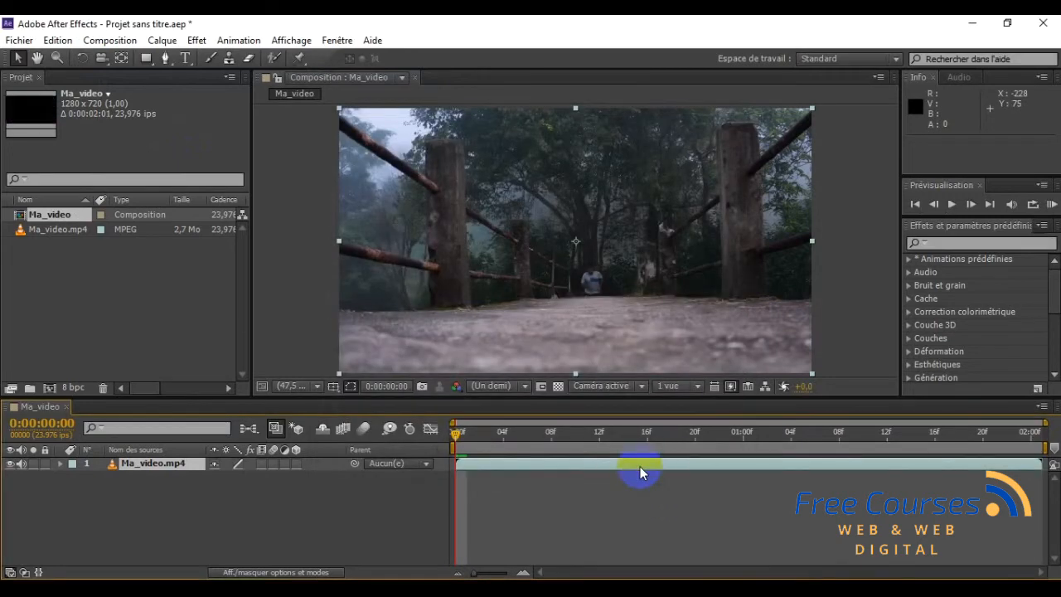
# Preview the sped-up clip, stop playback, and return the playhead to 0:00:00:00
pyautogui.click(952, 205)
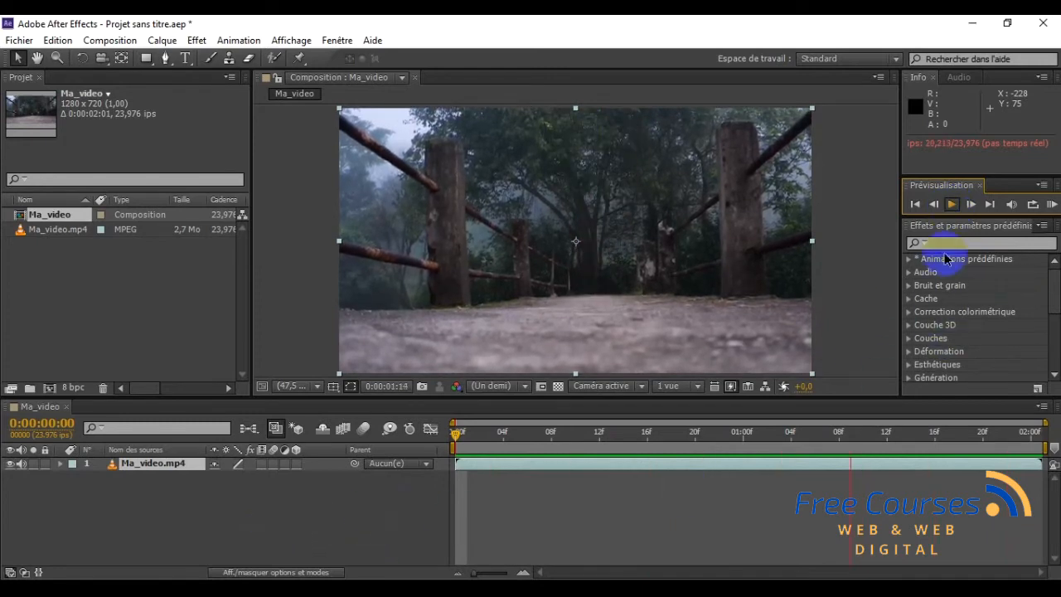
pyautogui.click(951, 204)
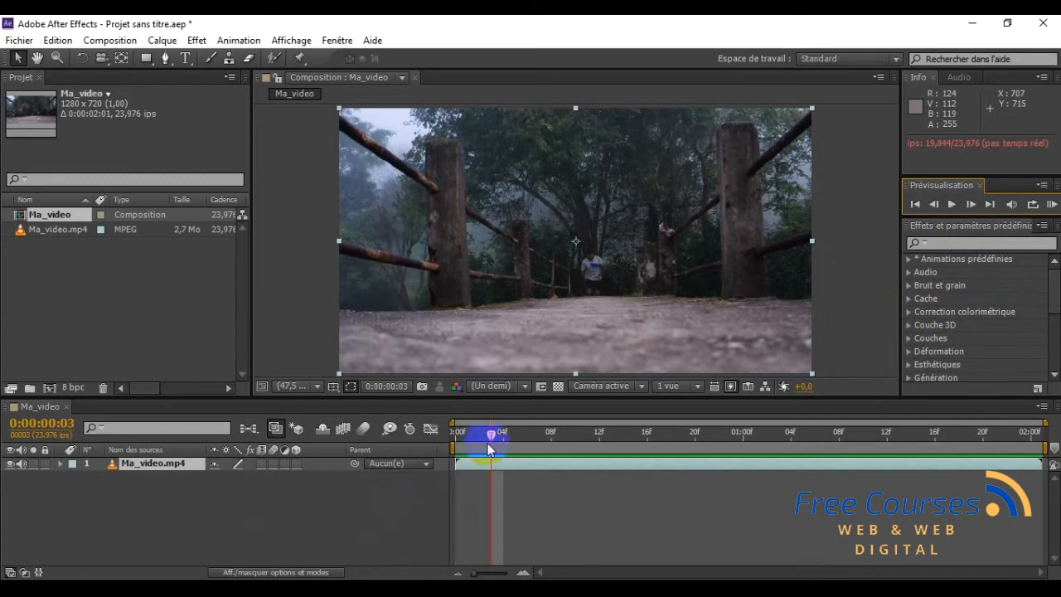
pyautogui.moveTo(483, 446); pyautogui.dragTo(452, 448)
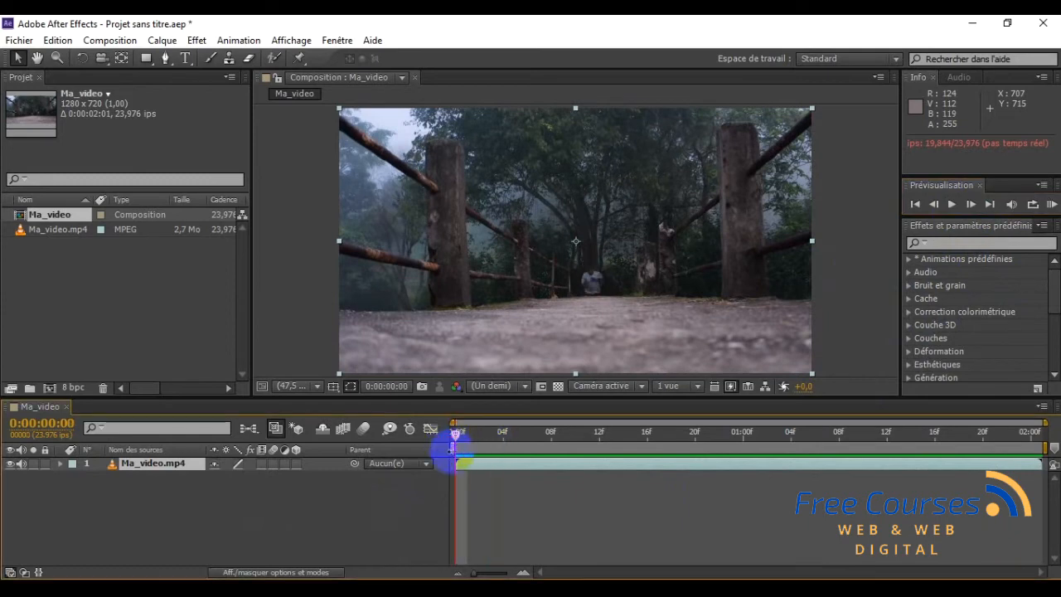
# Close the sped-up video project without saving the modifications
pyautogui.click(20, 40)
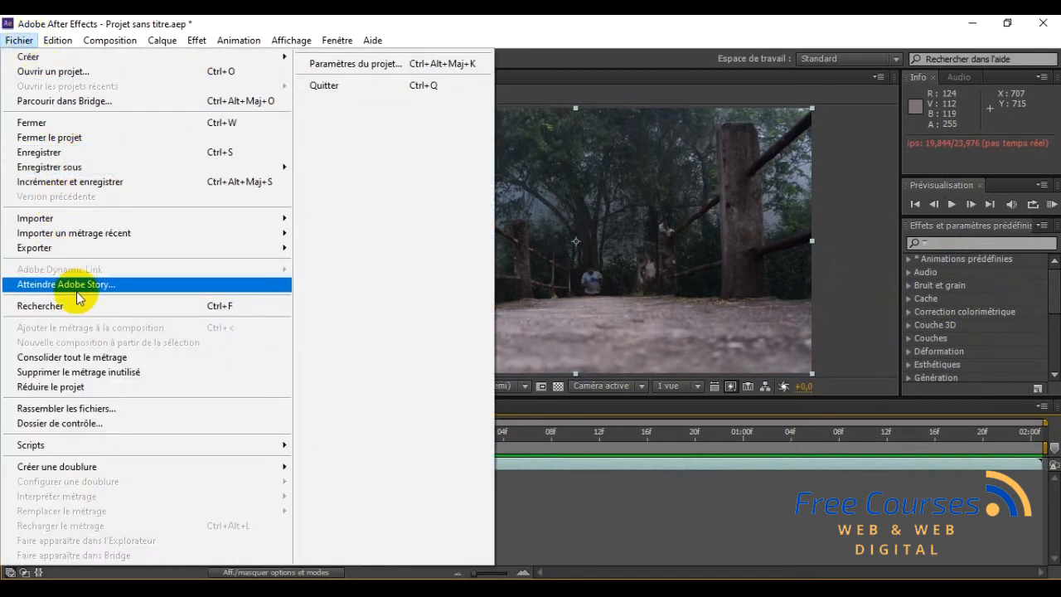
pyautogui.click(66, 137)
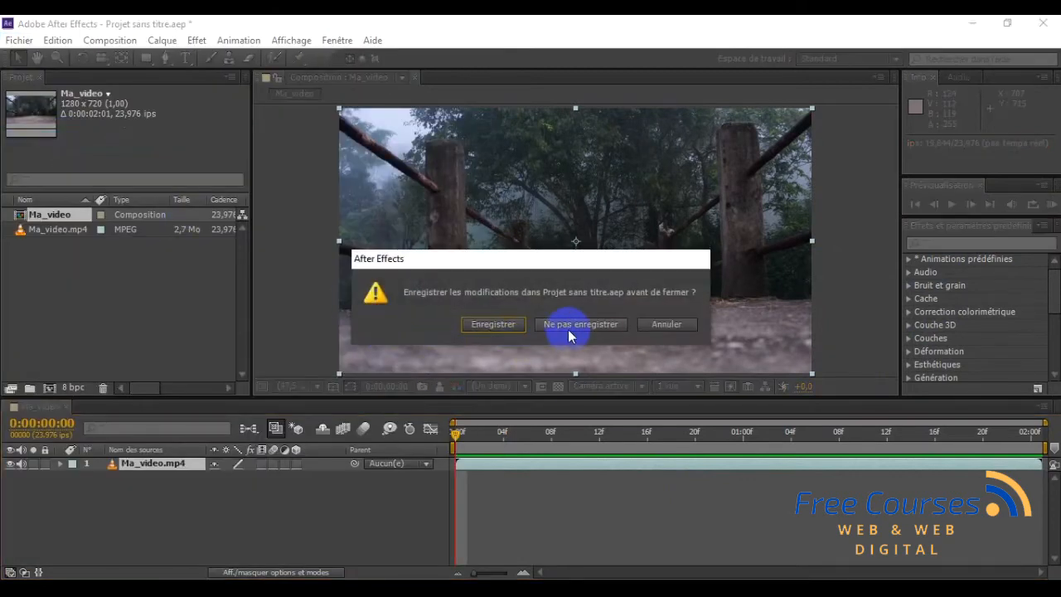
pyautogui.click(568, 329)
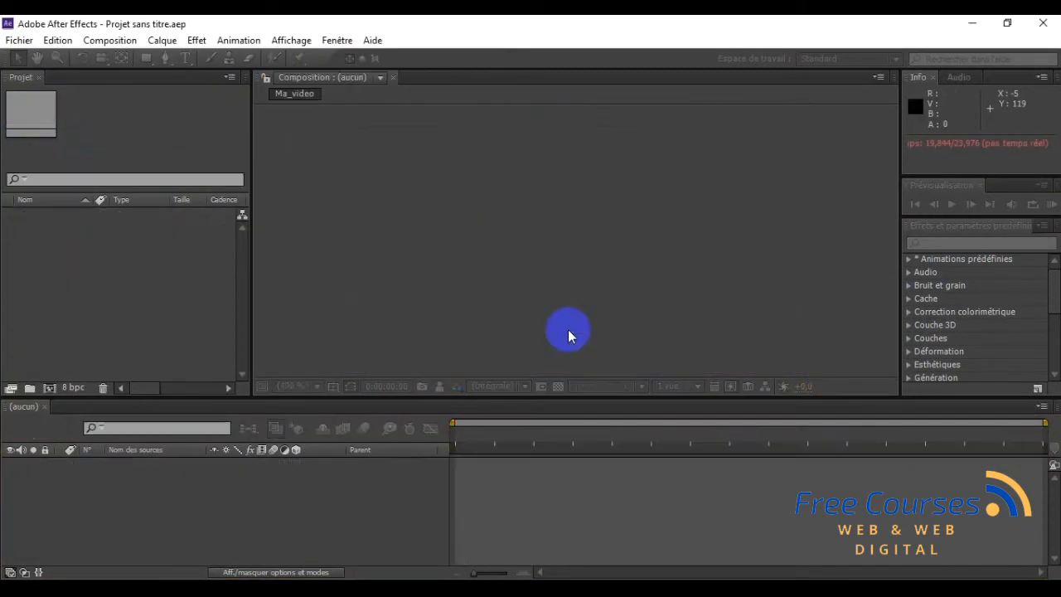
# Import Ma_video.mp4 into the empty project and create a new composition from it
pyautogui.doubleClick(135, 295)
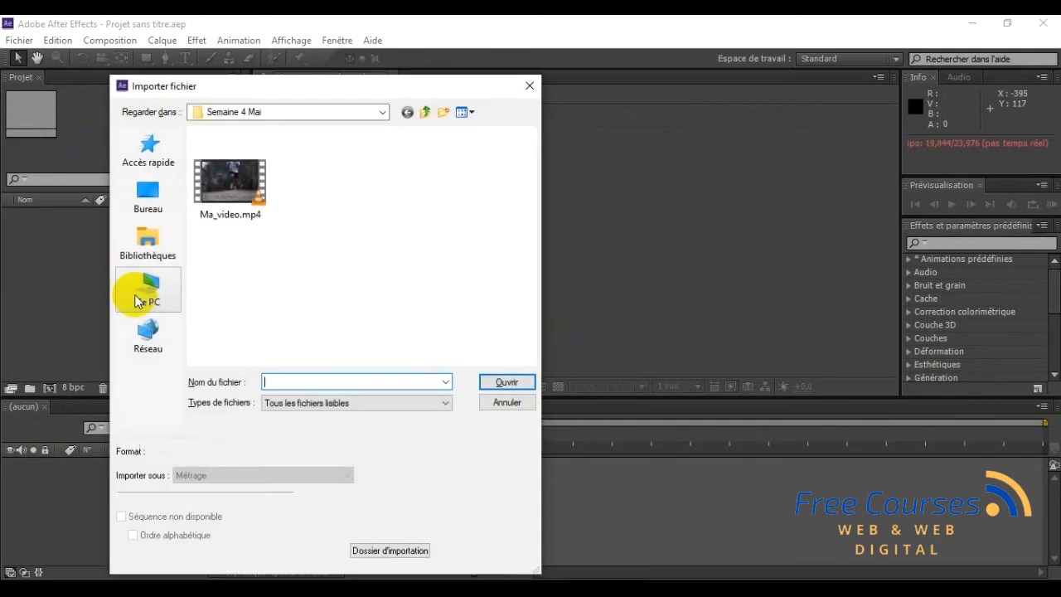
pyautogui.click(222, 195)
pyautogui.doubleClick(223, 195)
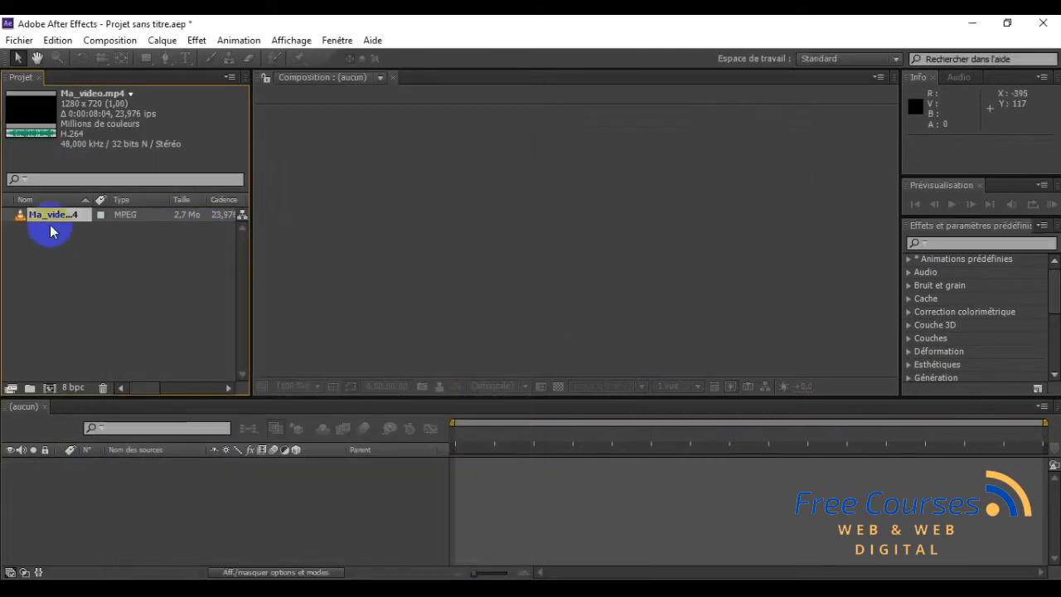
pyautogui.moveTo(49, 215); pyautogui.dragTo(52, 389)
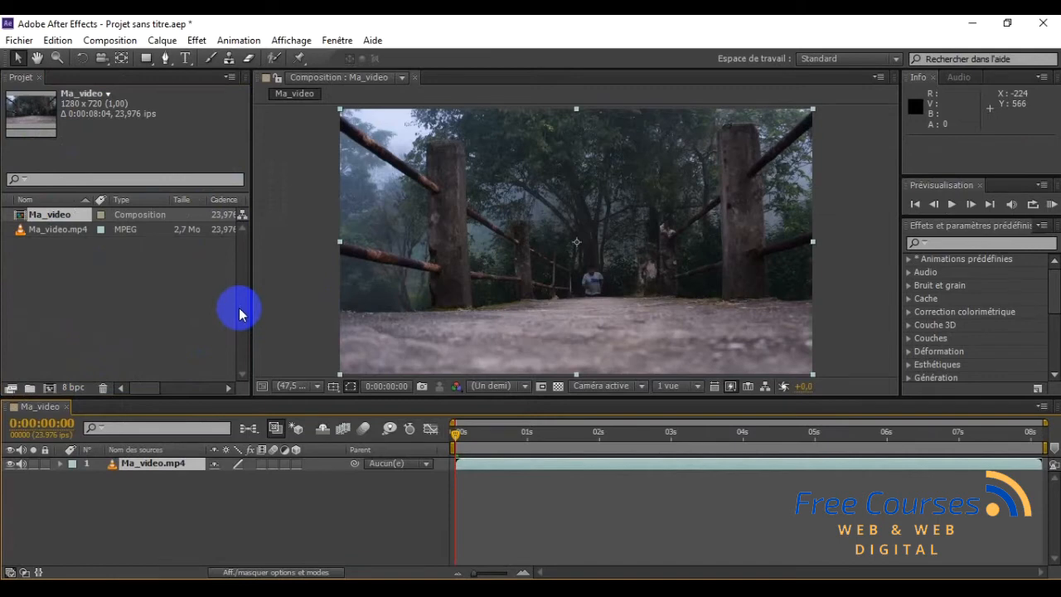
# Scrub through the clip, then apply a time stretch (Extension temporelle) with a 25% stretch factor to the Ma_video.mp4 layer
pyautogui.click(457, 435)
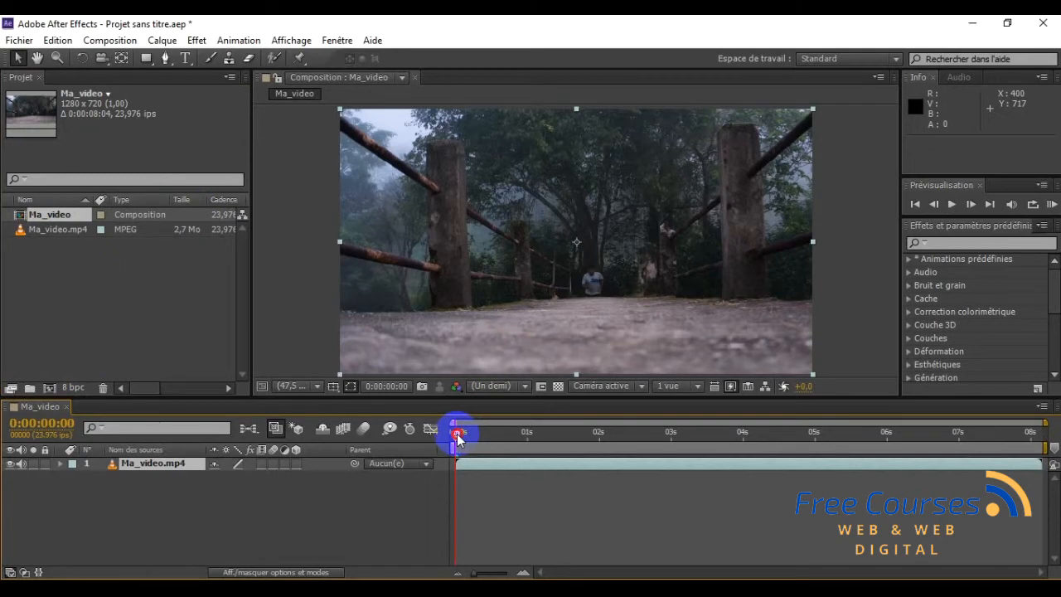
pyautogui.moveTo(468, 441); pyautogui.dragTo(174, 452)
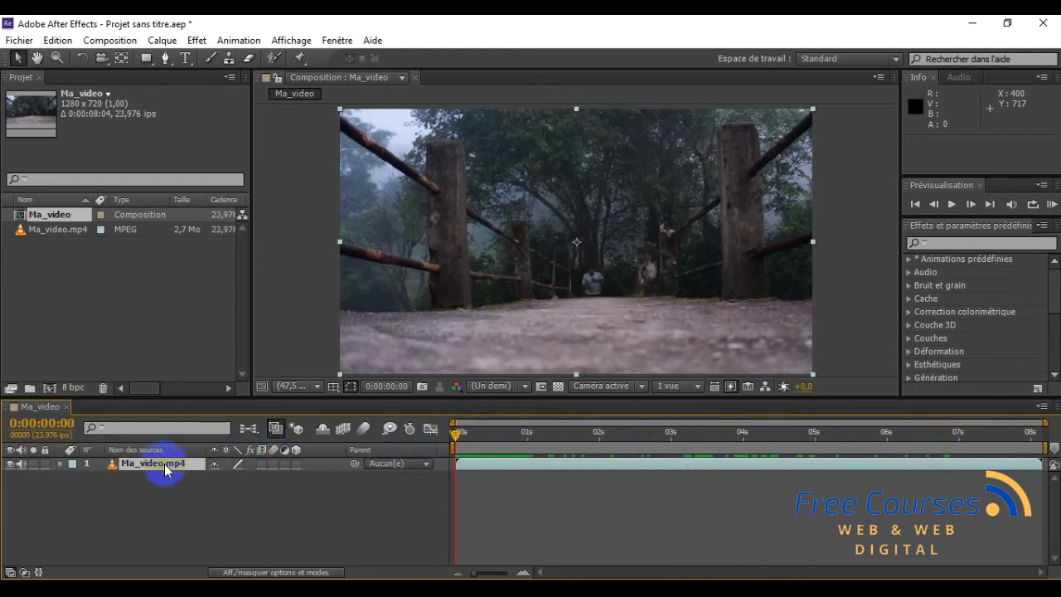
pyautogui.rightClick(164, 464)
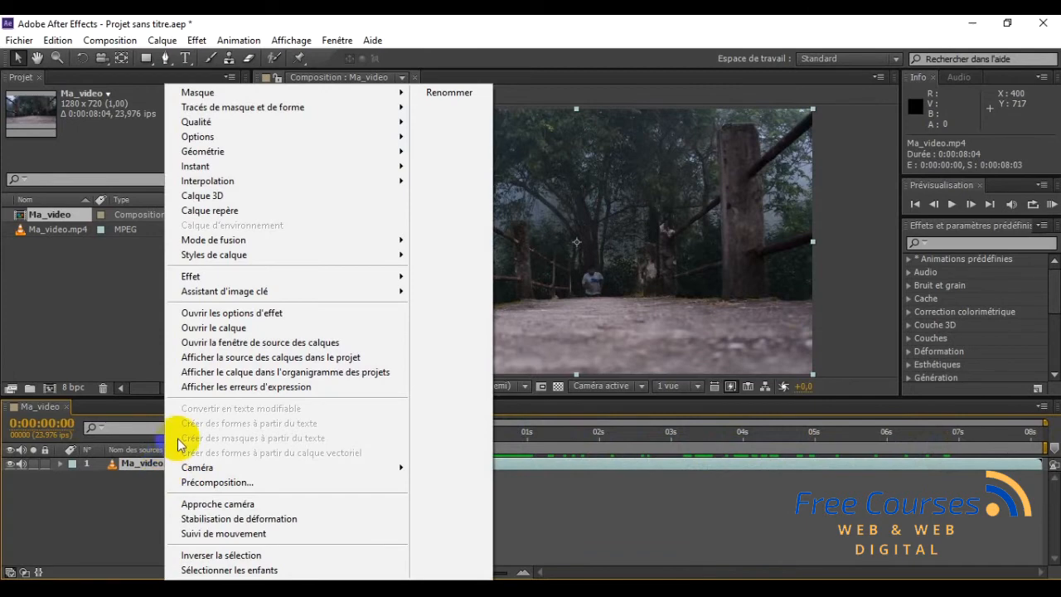
pyautogui.moveTo(373, 170)
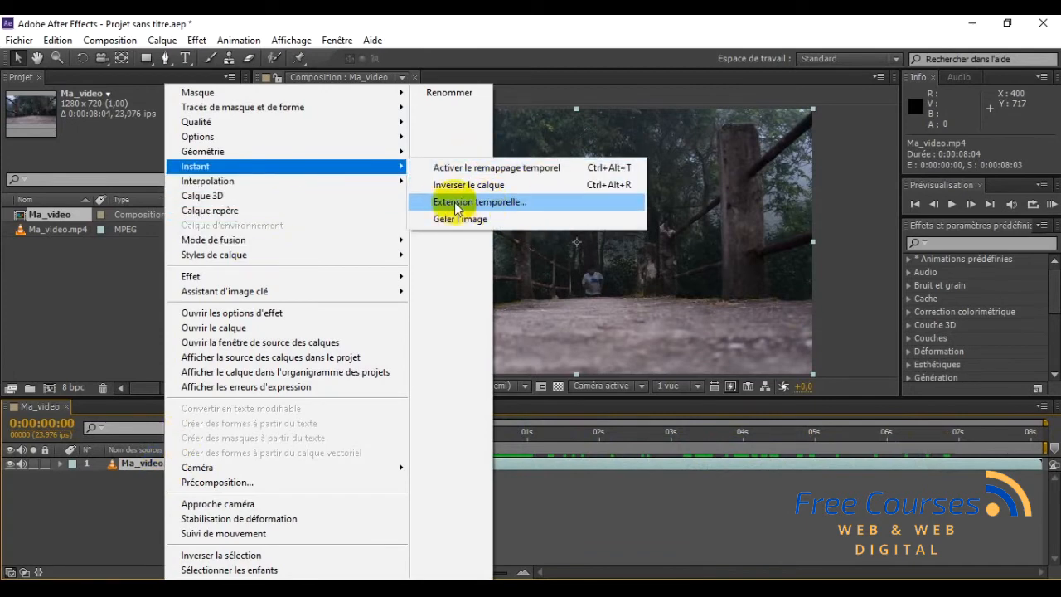
pyautogui.click(509, 200)
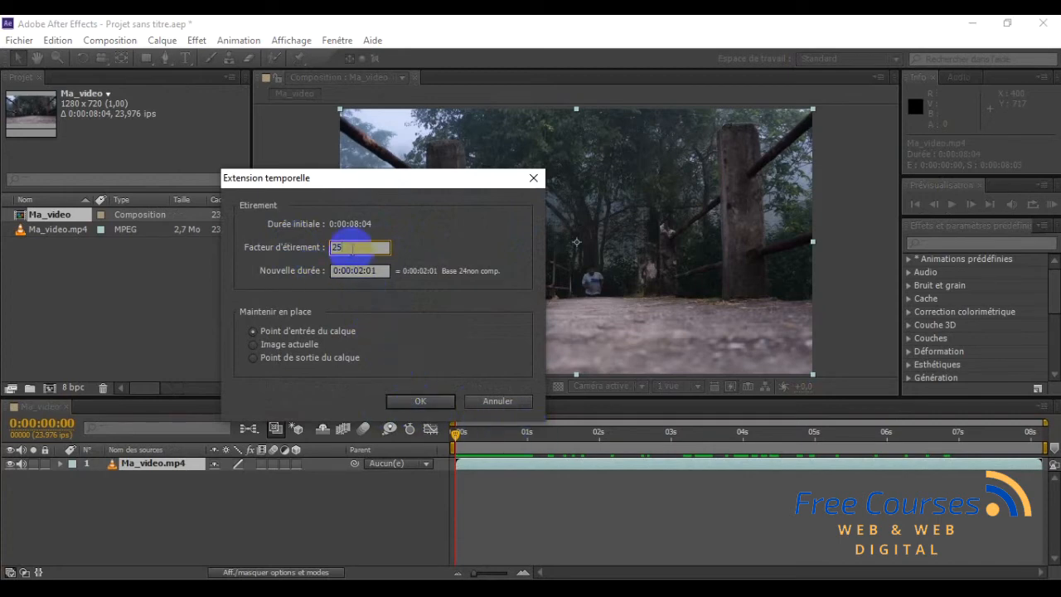
pyautogui.click(417, 401)
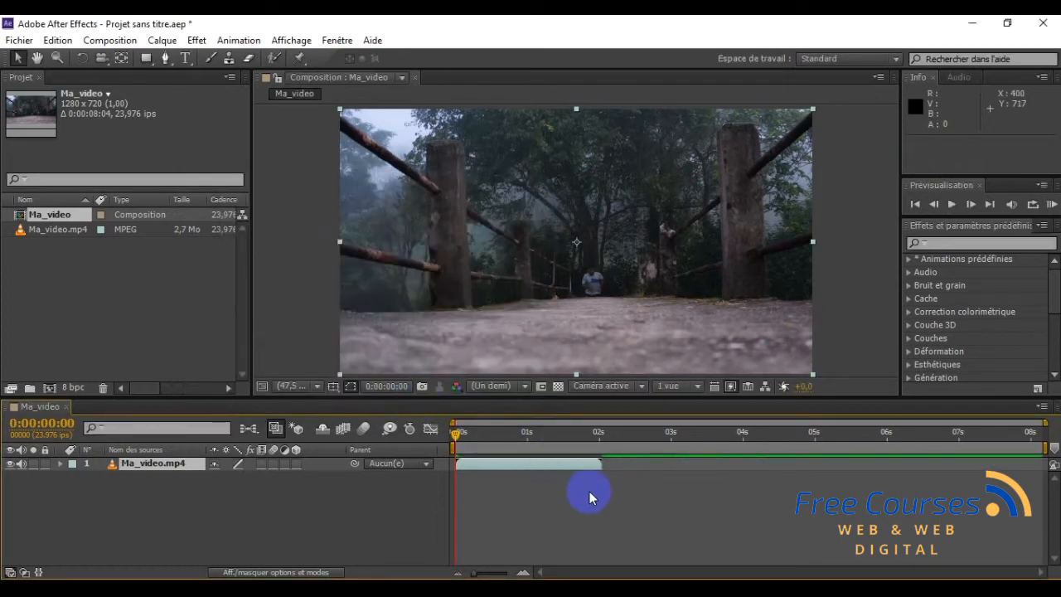
# Scrub the shortened clip and enable time remapping (remappage temporel) on the Ma_video.mp4 layer
pyautogui.moveTo(455, 442)
pyautogui.mouseDown()
pyautogui.moveTo(617, 434)
pyautogui.moveTo(450, 434)
pyautogui.moveTo(440, 443)
pyautogui.mouseUp()
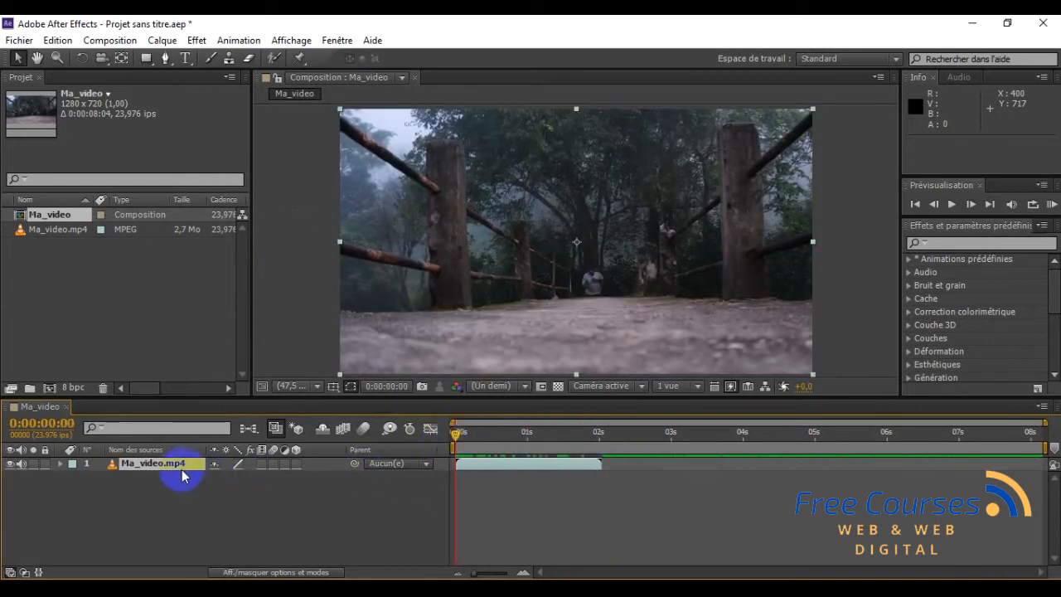
pyautogui.click(609, 587)
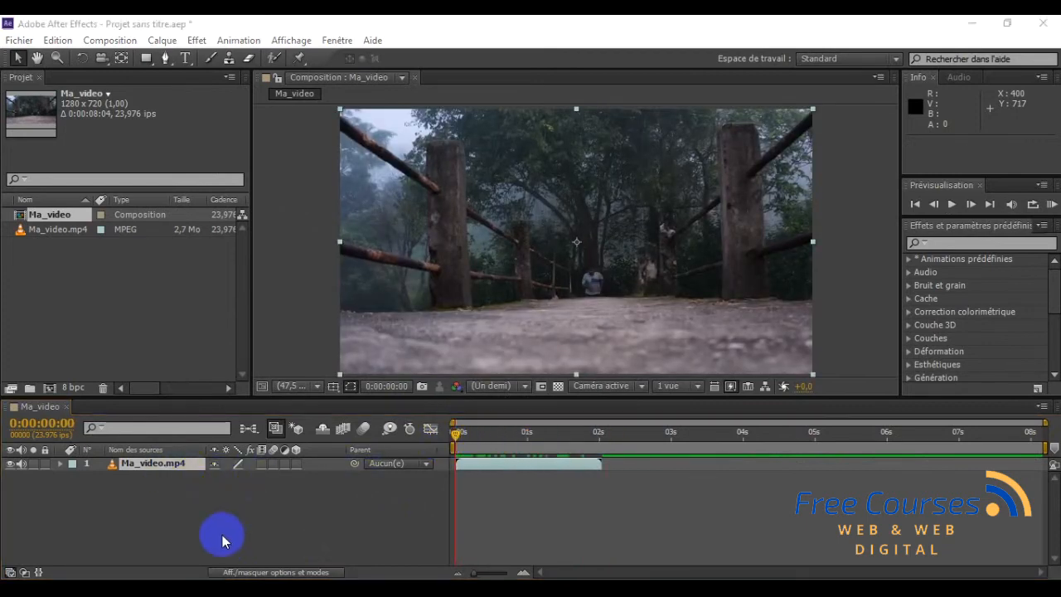
pyautogui.rightClick(160, 465)
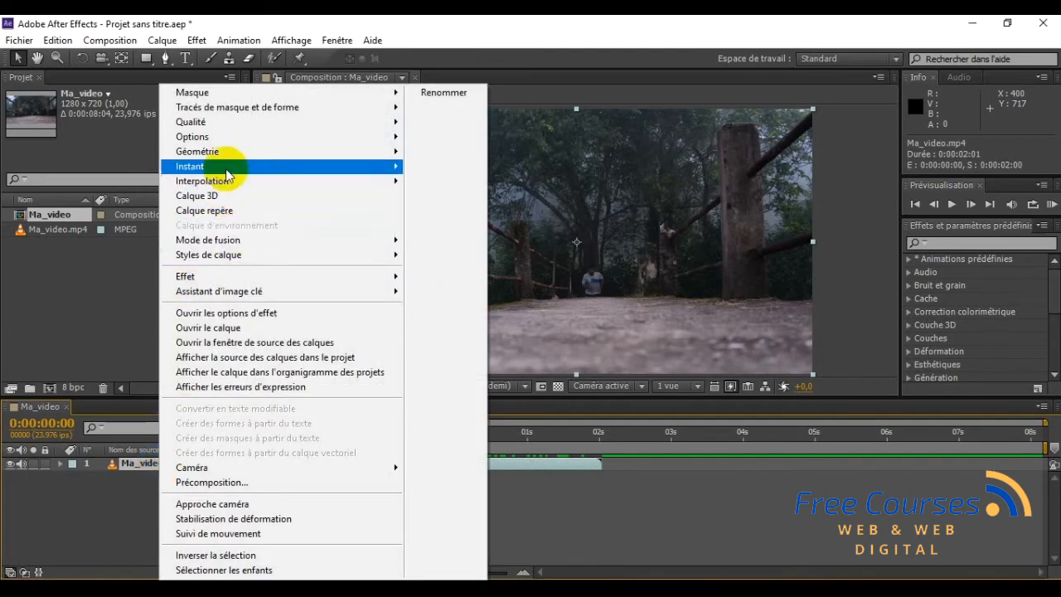
pyautogui.moveTo(266, 166)
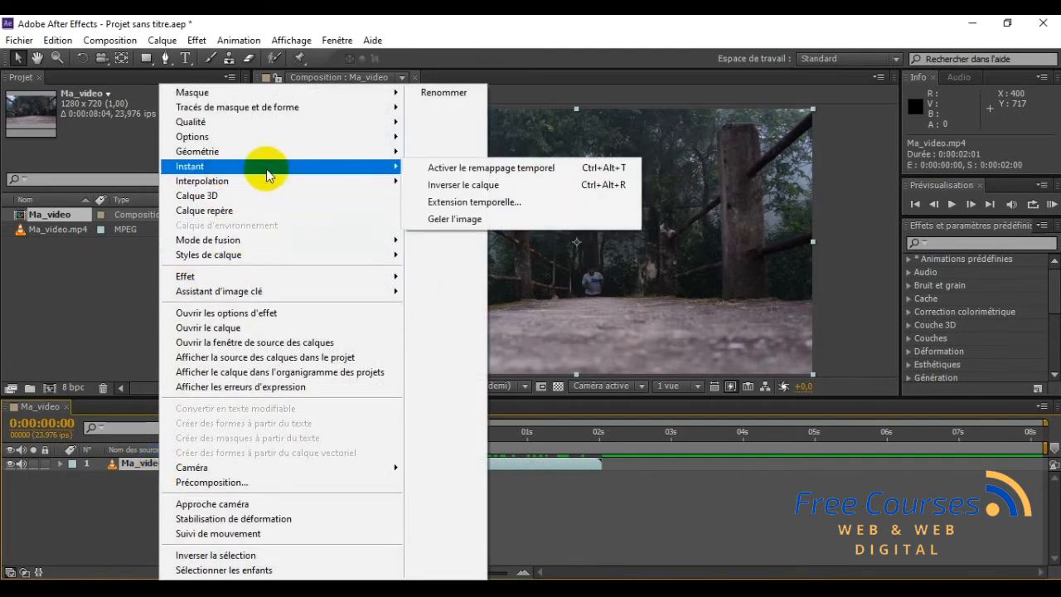
pyautogui.click(507, 171)
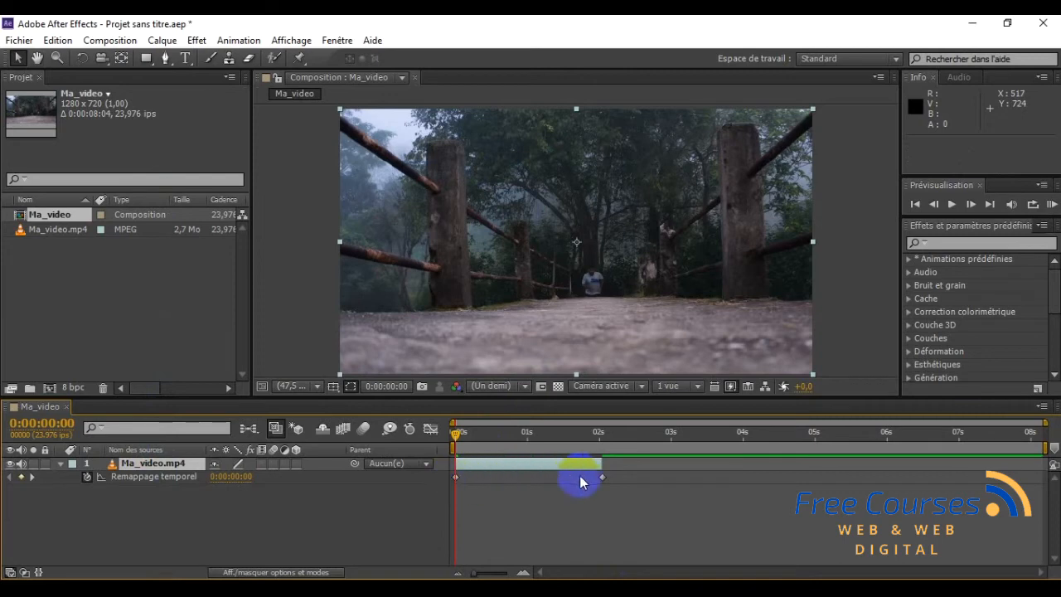
# Add a time-remap keyframe to the Ma_video.mp4 layer at 0:00:00:07, where the runner is still far away
pyautogui.click(456, 436)
pyautogui.moveTo(461, 440); pyautogui.dragTo(479, 446)
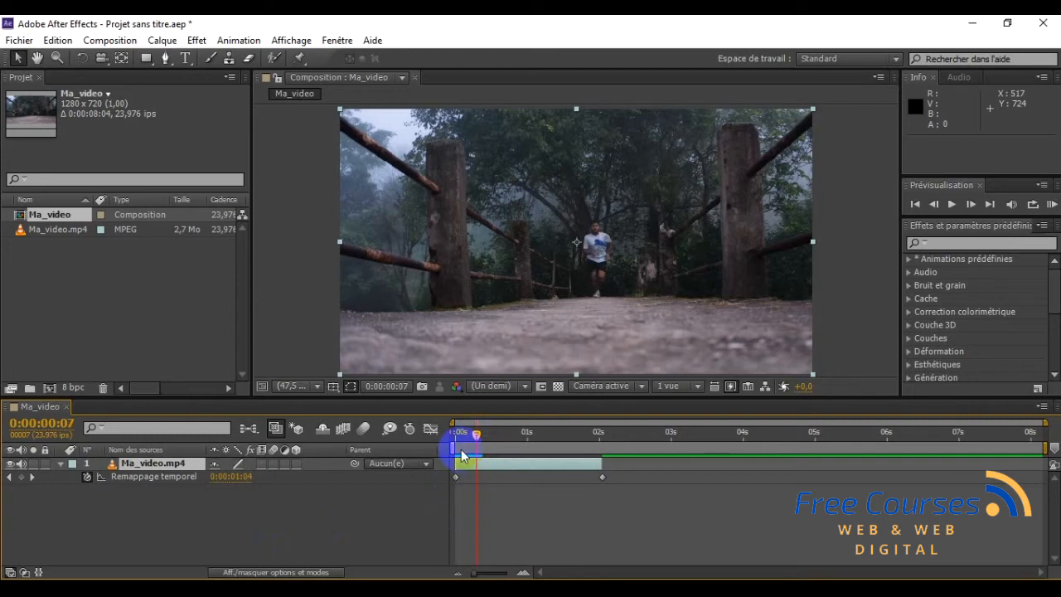
pyautogui.click(24, 479)
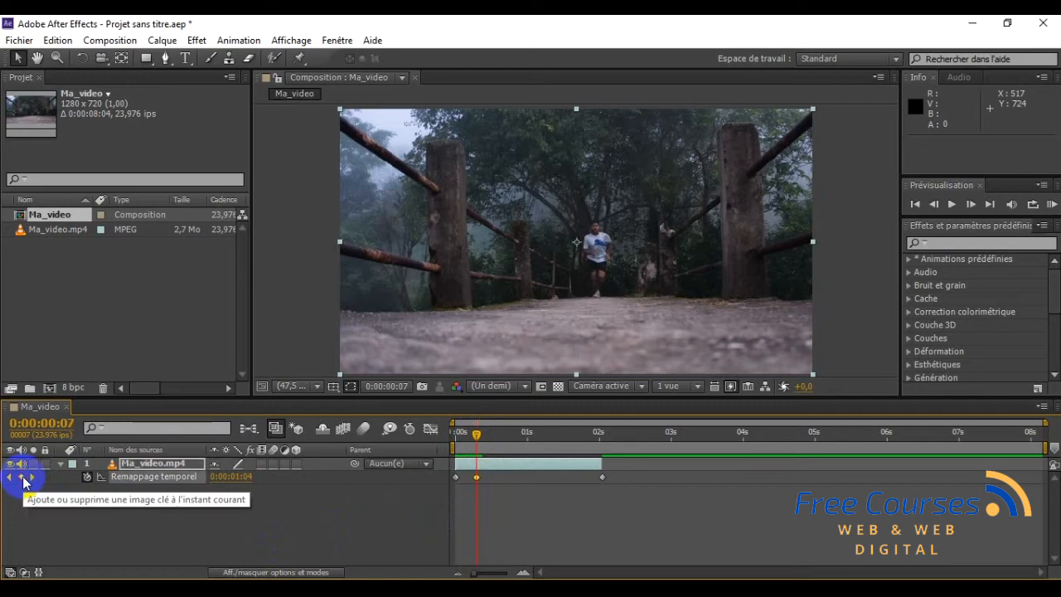
pyautogui.click(477, 478)
# Add another time-remap keyframe at 0:00:00:21, where the runner's foot fills the frame
pyautogui.click(477, 437)
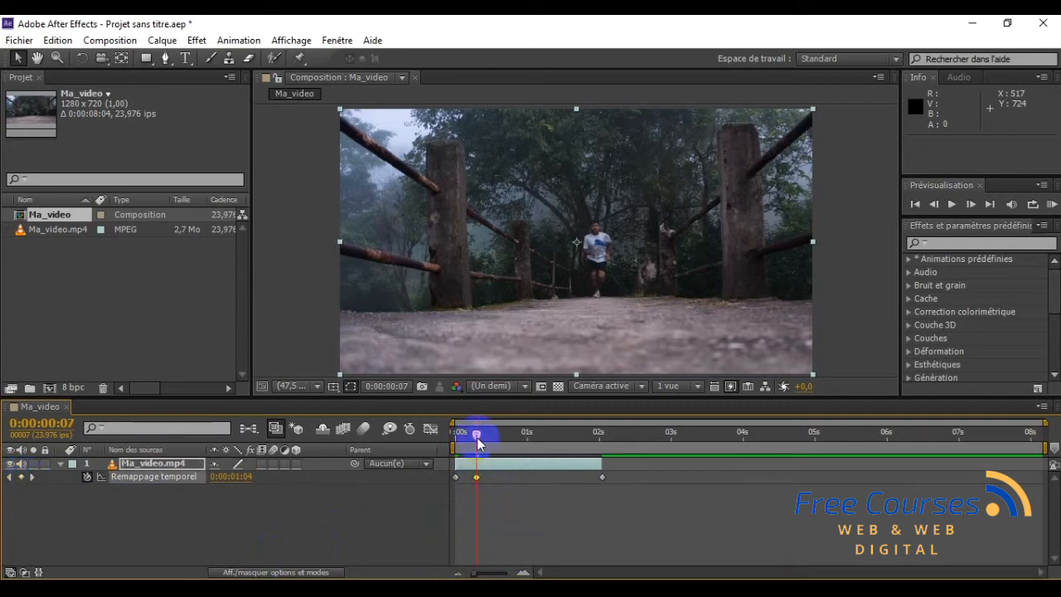
pyautogui.moveTo(478, 439); pyautogui.dragTo(516, 439)
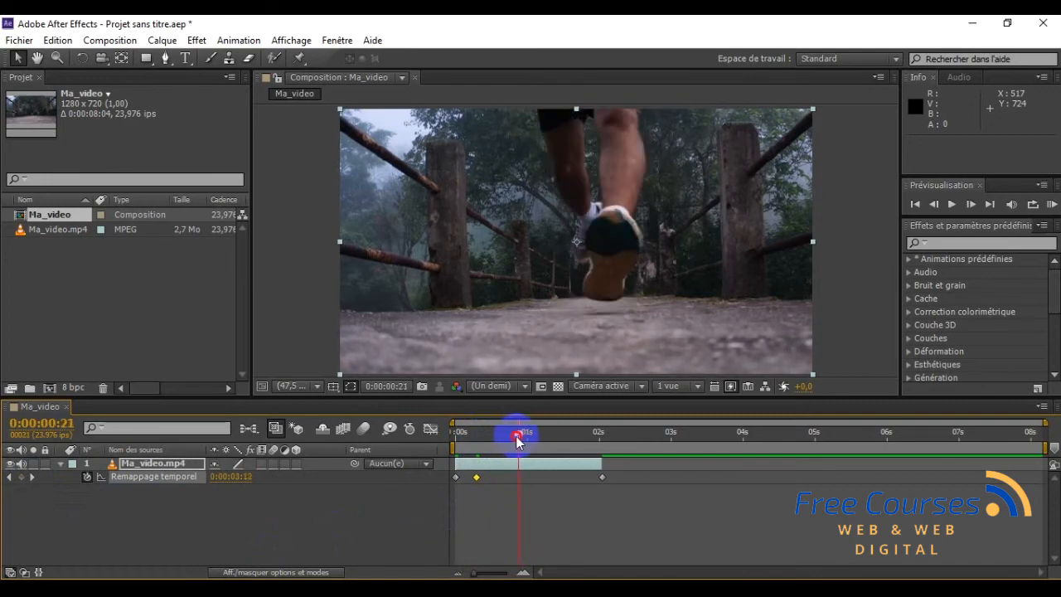
pyautogui.click(21, 476)
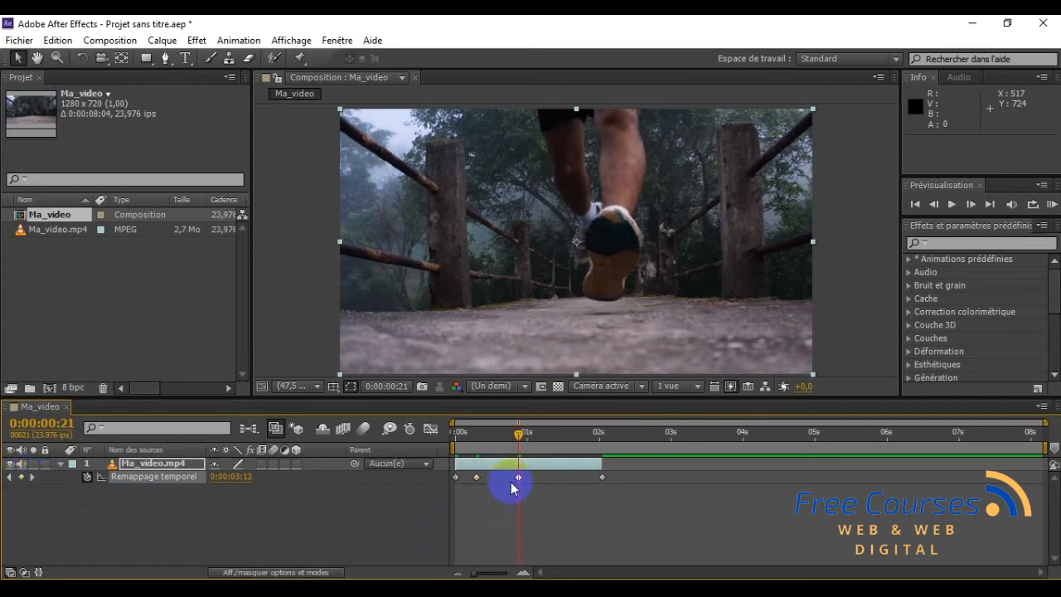
# Select the last two time-remap keyframes and move them together so the final one sits at 0:00:08:01
pyautogui.moveTo(518, 439)
pyautogui.mouseDown()
pyautogui.moveTo(472, 435)
pyautogui.moveTo(519, 437)
pyautogui.moveTo(481, 432)
pyautogui.moveTo(479, 440)
pyautogui.moveTo(517, 438)
pyautogui.moveTo(478, 444)
pyautogui.moveTo(509, 436)
pyautogui.moveTo(491, 443)
pyautogui.moveTo(500, 438)
pyautogui.mouseUp()
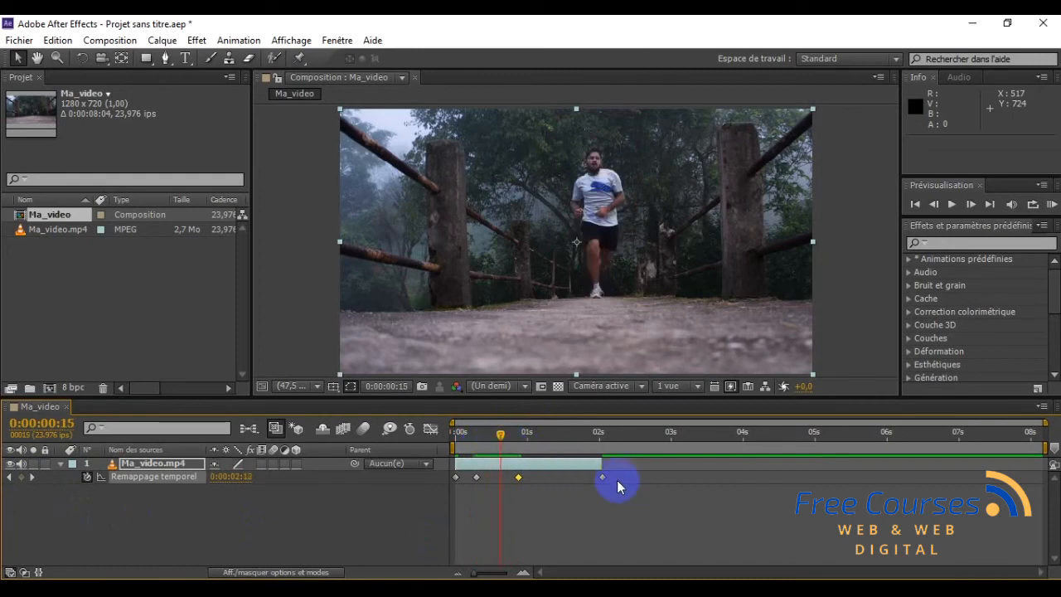
pyautogui.moveTo(617, 511); pyautogui.dragTo(511, 478)
pyautogui.moveTo(604, 481); pyautogui.dragTo(1018, 477)
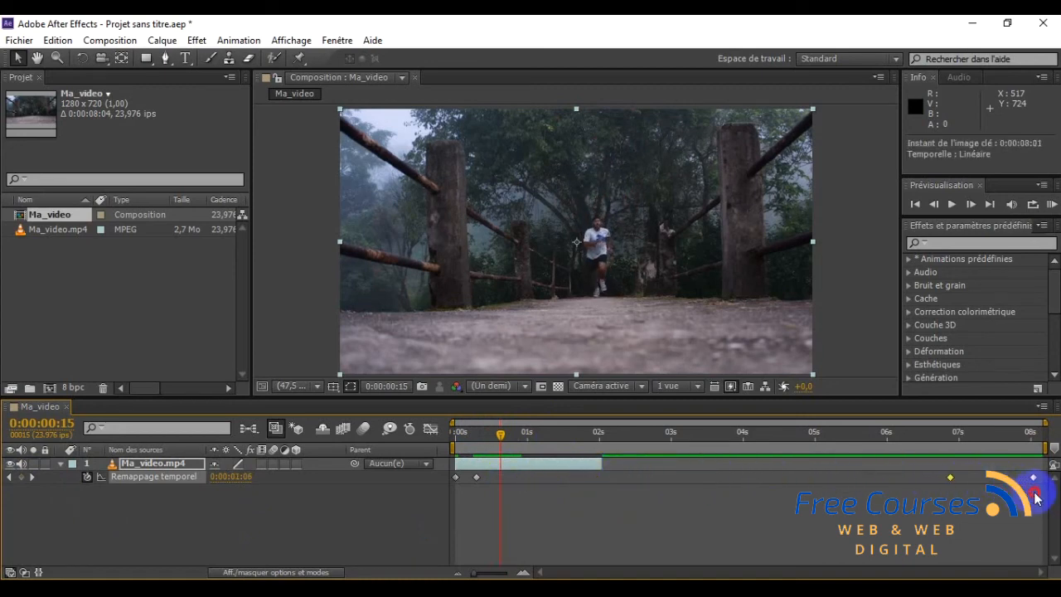
# Extend the Ma_video.mp4 layer's out point to the end of the composition at 0:00:08:03
pyautogui.click(600, 466)
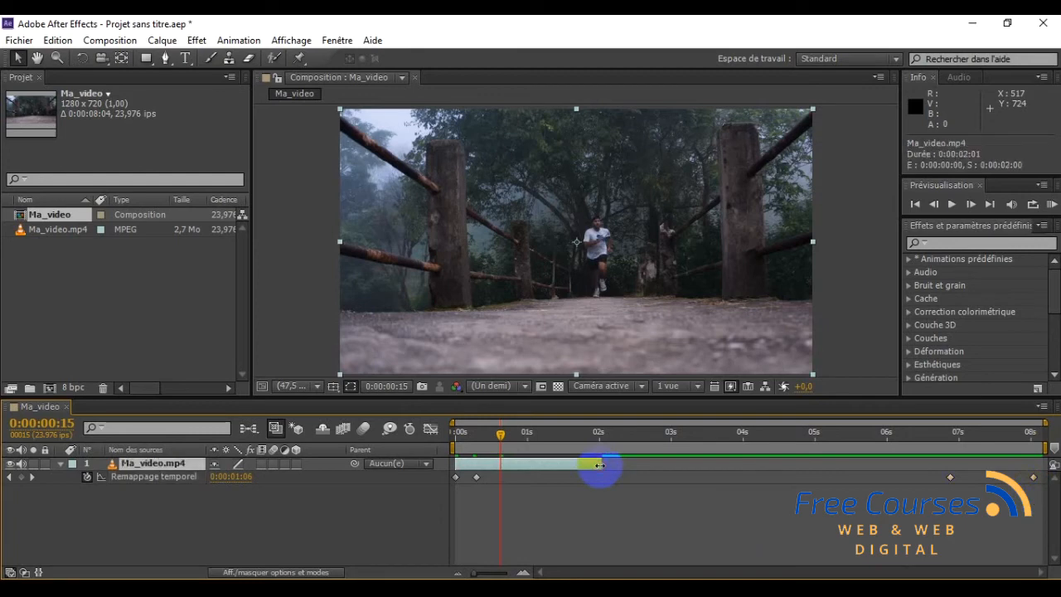
pyautogui.moveTo(600, 465); pyautogui.dragTo(1011, 464)
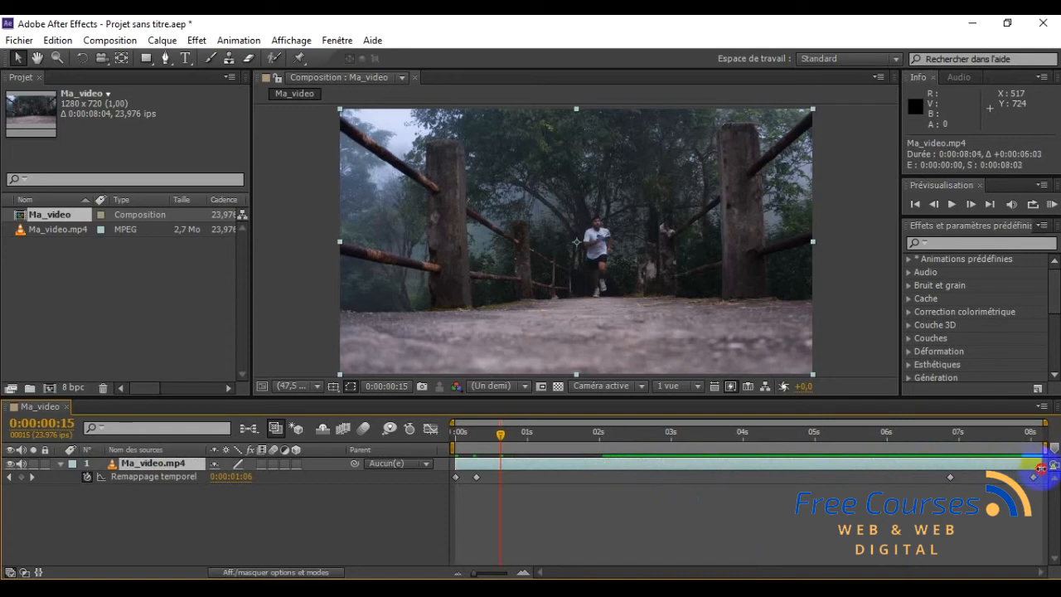
pyautogui.moveTo(1041, 469); pyautogui.dragTo(1043, 468)
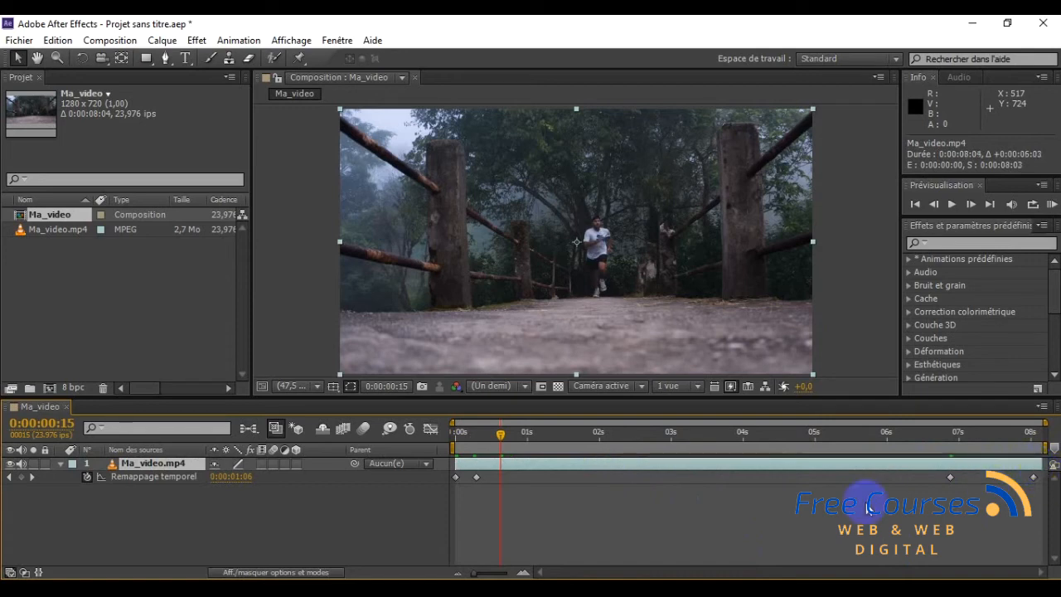
# Return the playhead to 0:00:00:00, preview the time-remapped clip, and stop playback near its end
pyautogui.moveTo(501, 438); pyautogui.dragTo(433, 434)
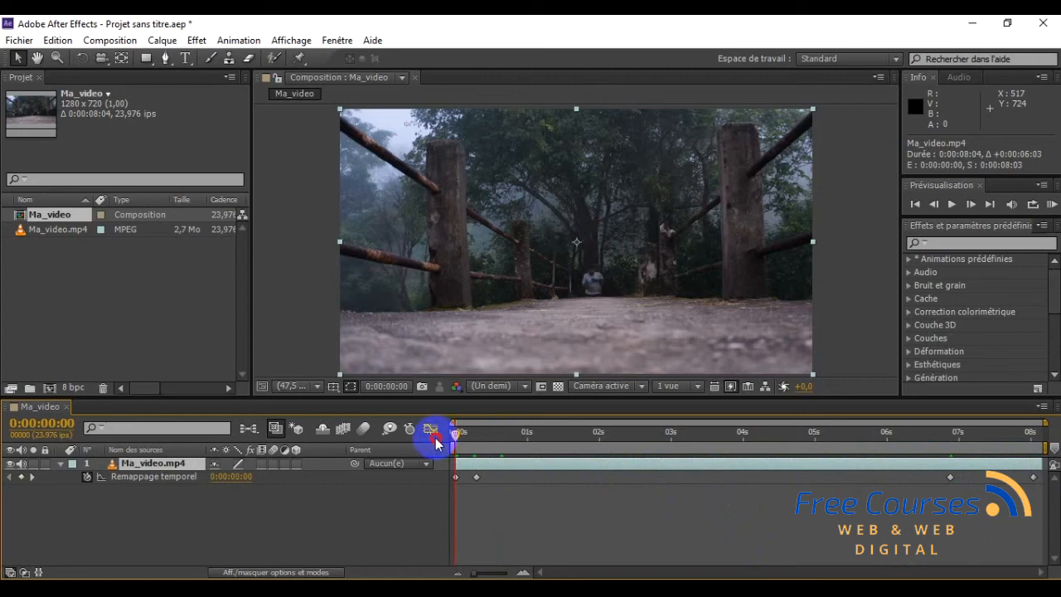
pyautogui.click(953, 205)
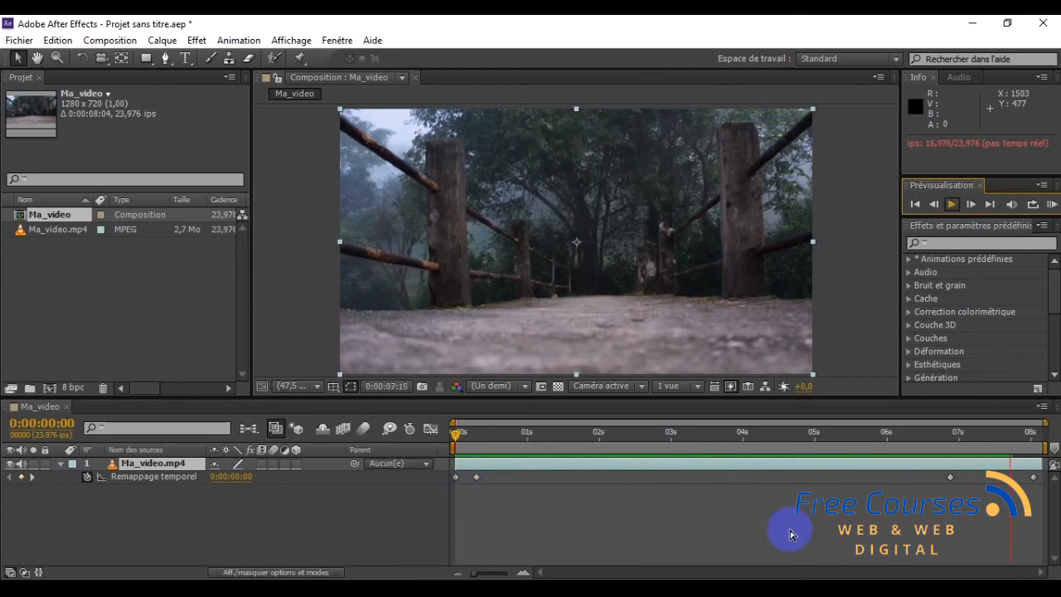
pyautogui.press('space')
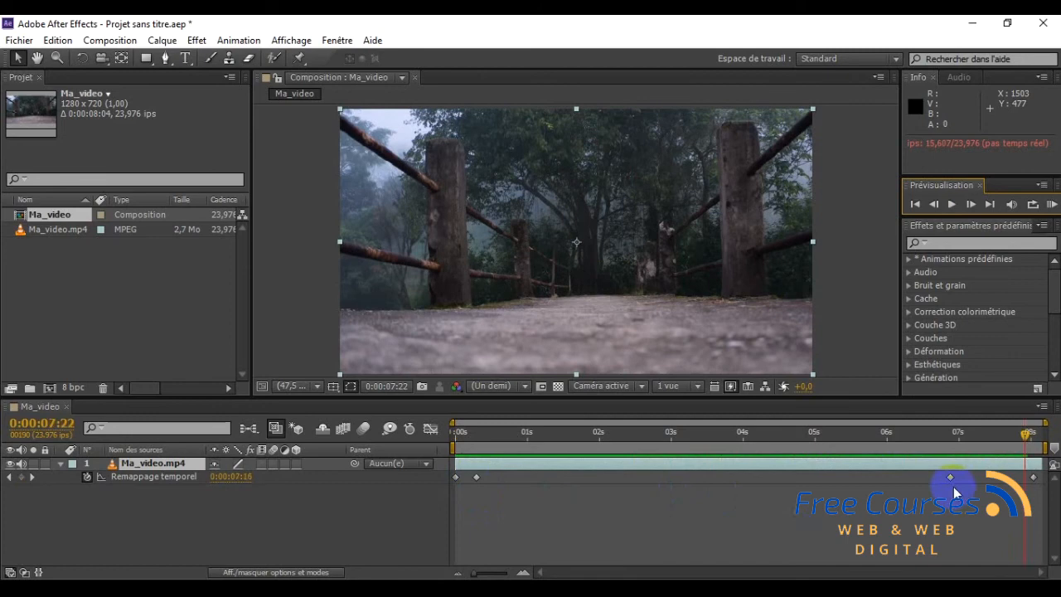
# Move the third time-remap keyframe to 0:00:06:00 and the second to 0:00:00:22, and preview the clip from the start
pyautogui.moveTo(952, 478); pyautogui.dragTo(887, 478)
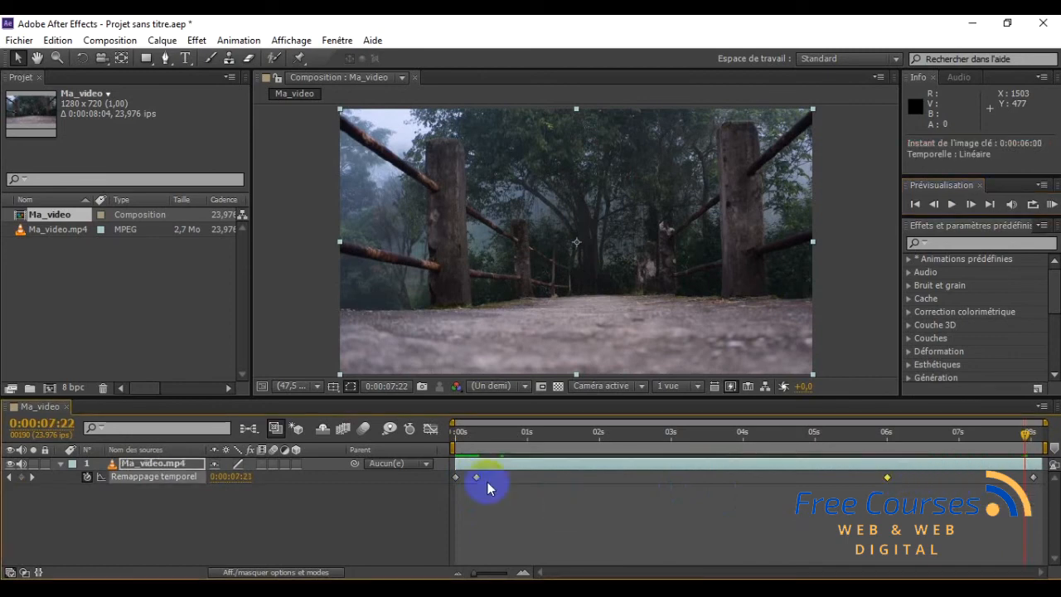
pyautogui.moveTo(476, 480); pyautogui.dragTo(520, 486)
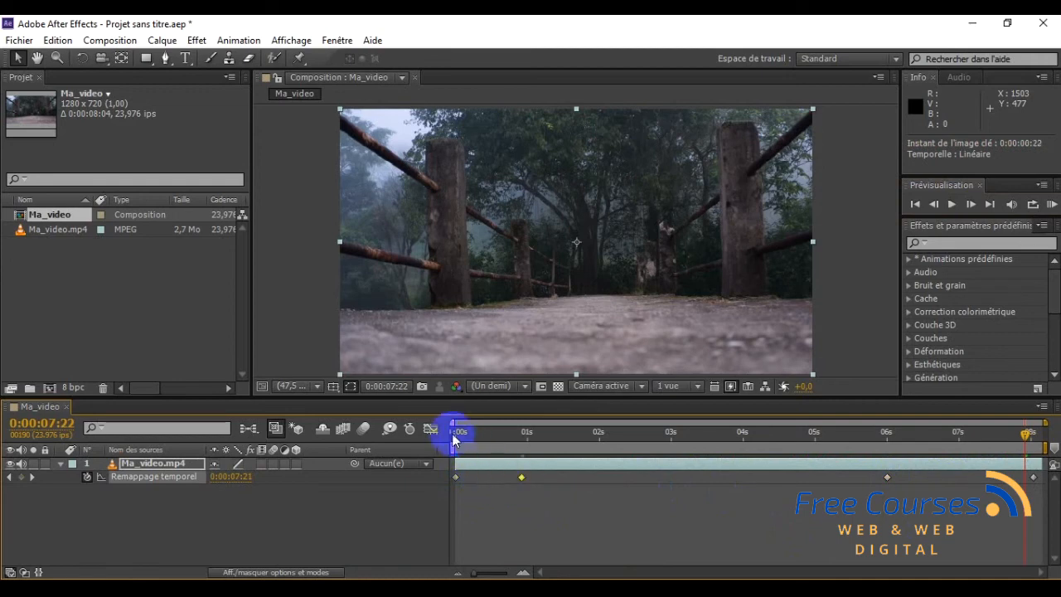
pyautogui.click(455, 433)
pyautogui.click(950, 206)
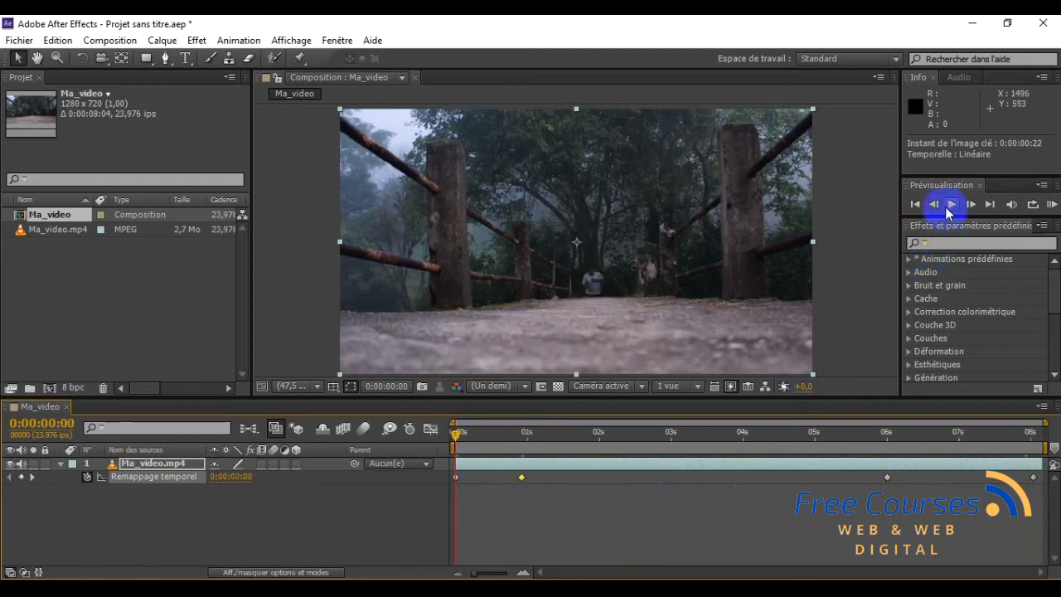